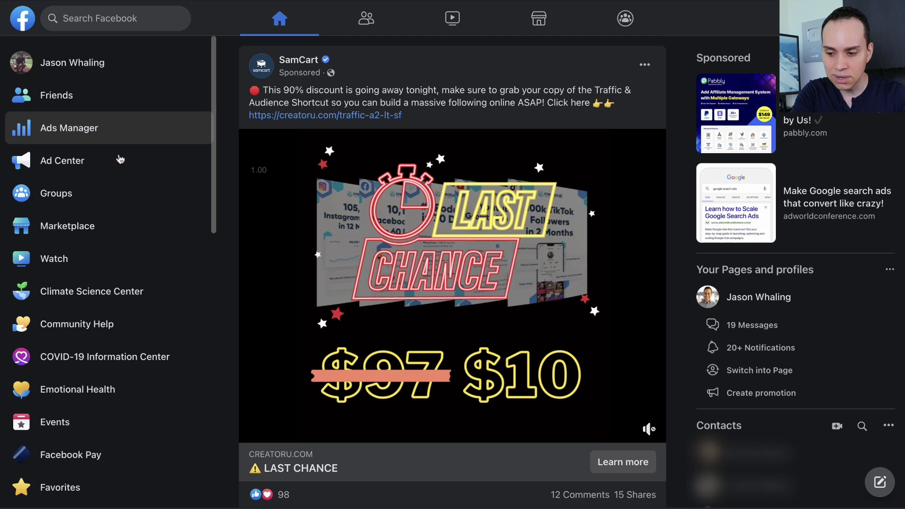
Go from the Facebook home feed into Ads Manager's Campaigns table
left_click(185, 124)
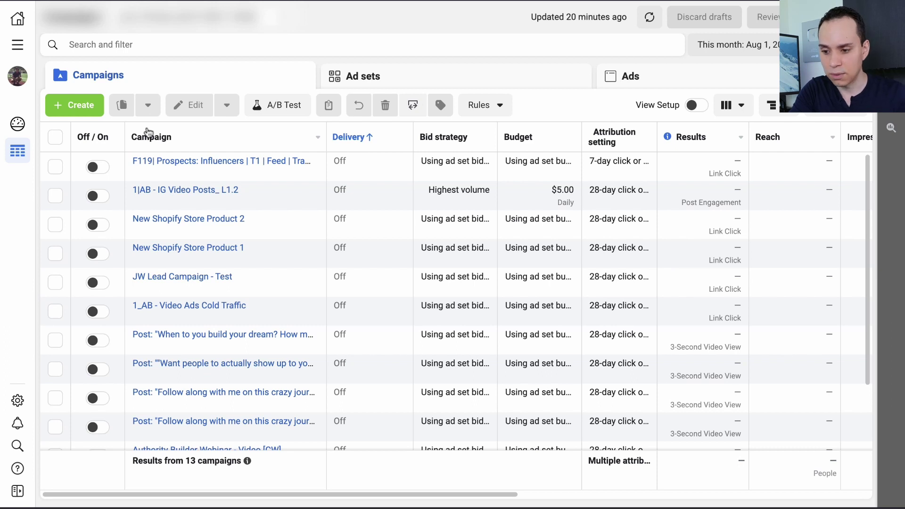
Create a new campaign with the Traffic objective and open its draft in the editor
left_click(74, 107)
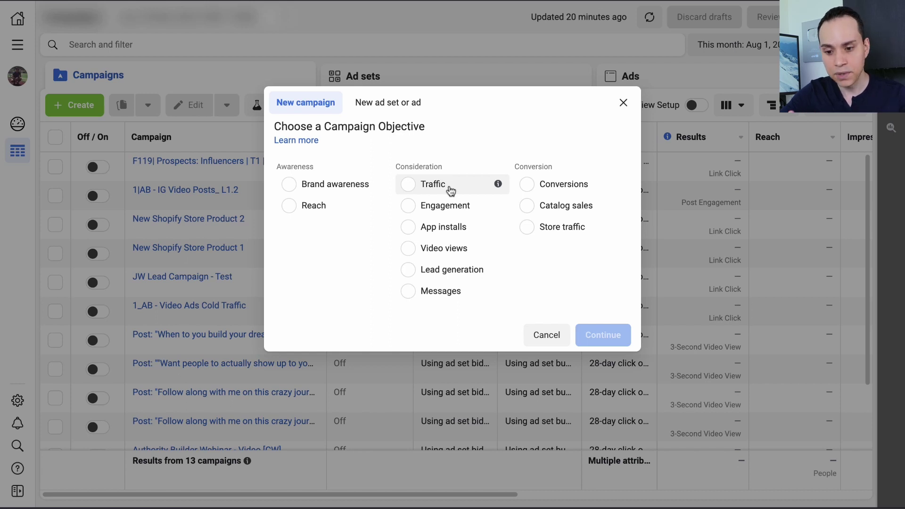
left_click(451, 188)
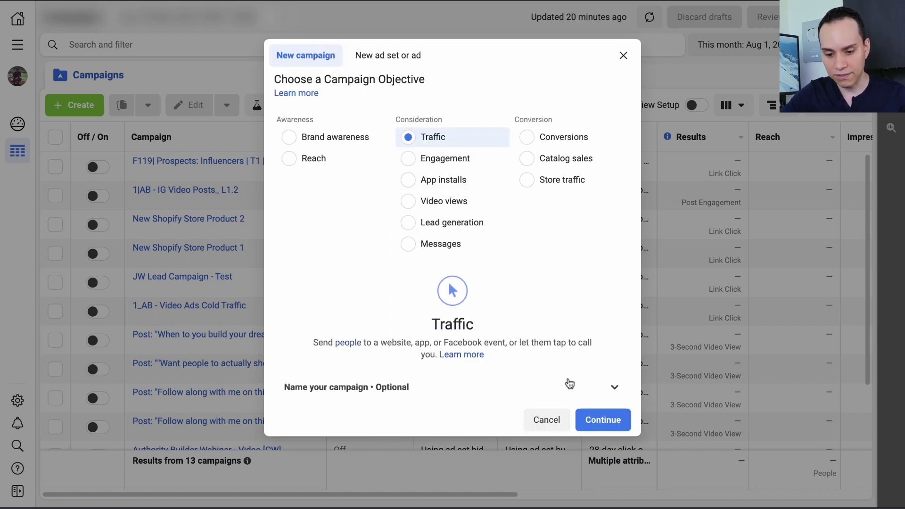
left_click(604, 420)
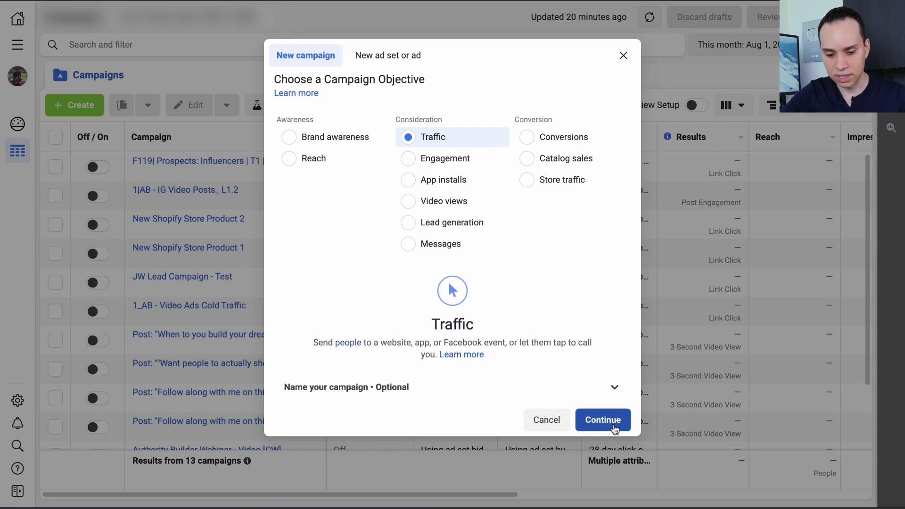
Replace 'New Traffic Campaign' with 'F119| Prospects: Influencers | T1 | Feed | Traffic' and save it
key("ctrl+a")
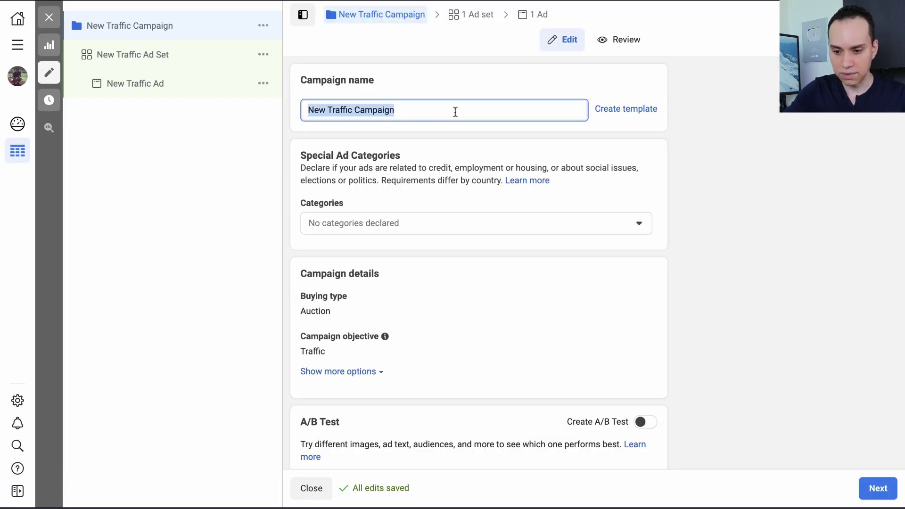
type("F119| Prospects: Influencers | T1 | Feed | Traffic")
left_click(514, 80)
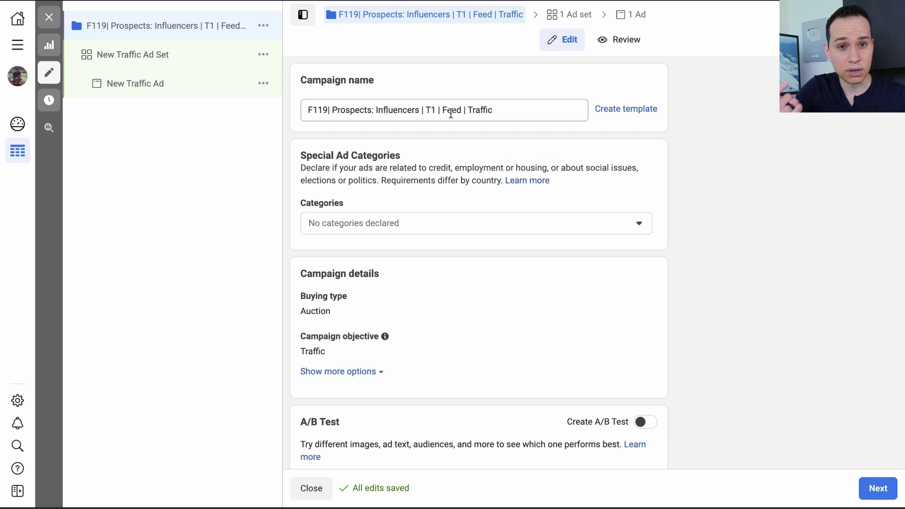
left_click(497, 110)
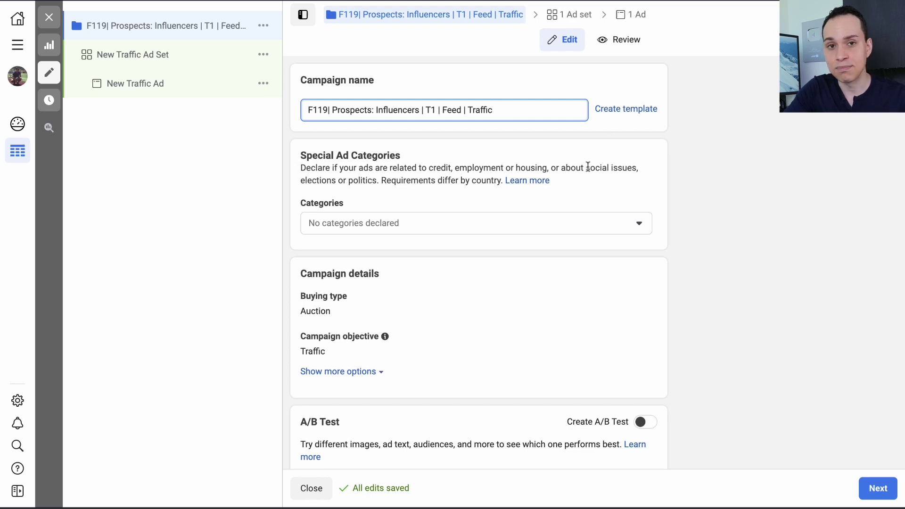
Switch Advantage Campaign Budget to Off for this campaign
scroll(588, 167, "down", 5)
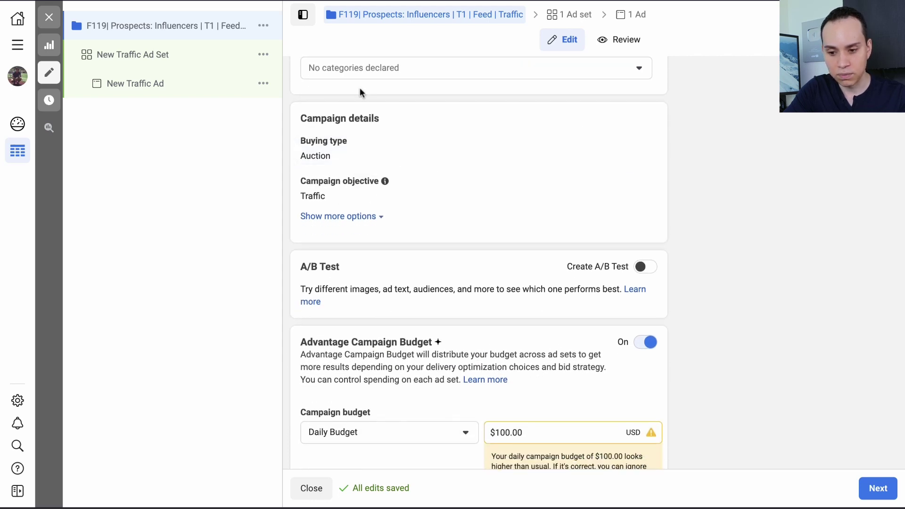
scroll(427, 203, "down", 5)
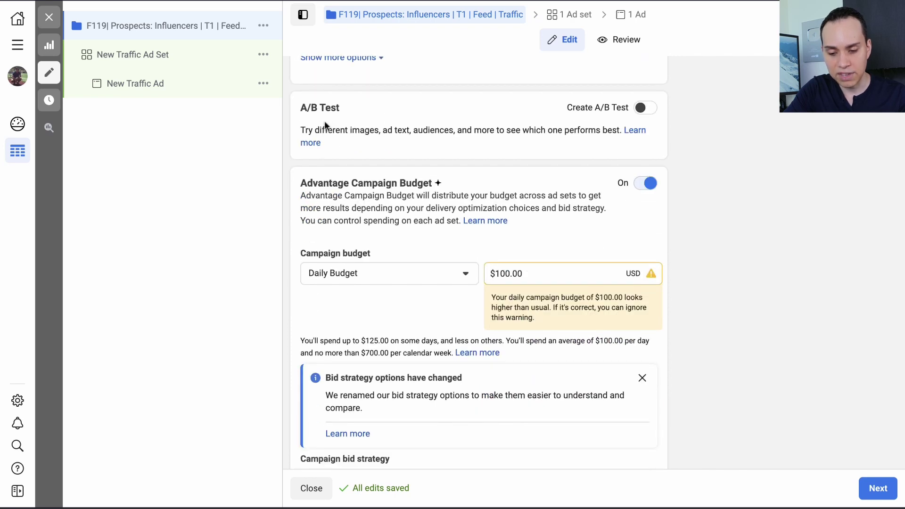
left_click(647, 187)
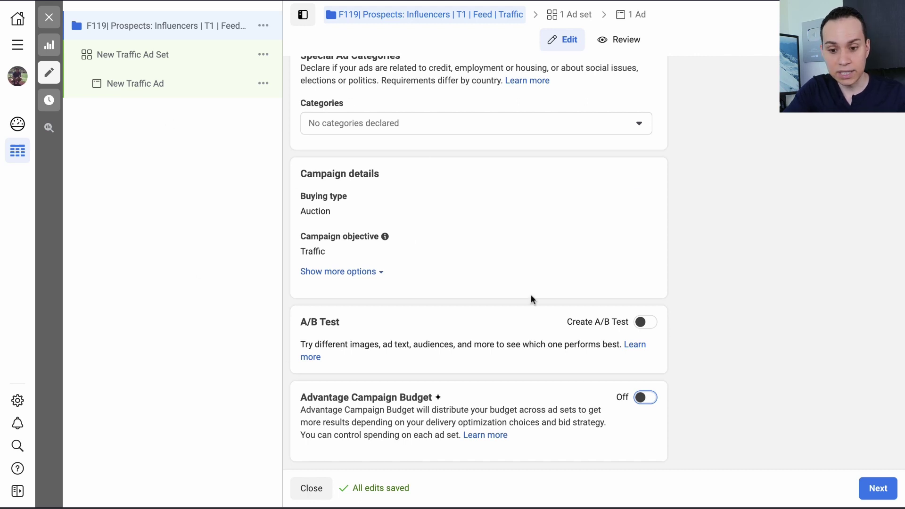
scroll(530, 294, "up", 2)
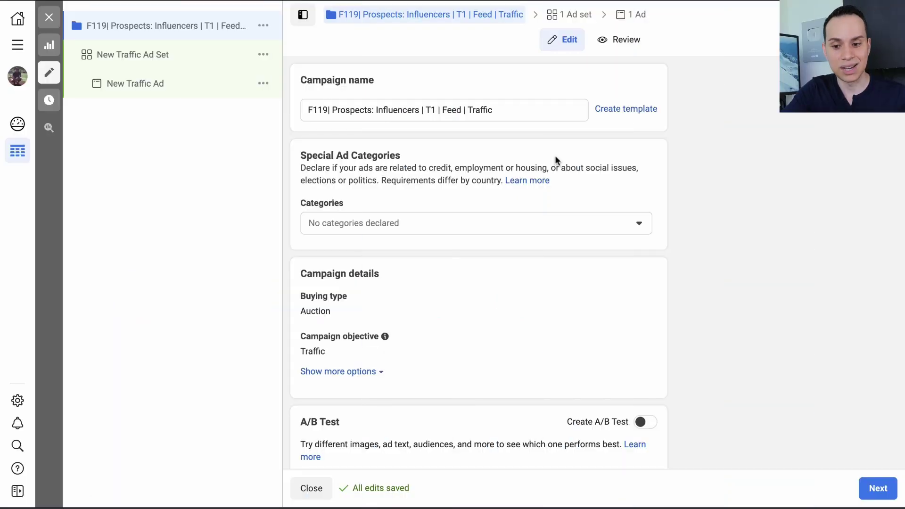
scroll(556, 155, "down", 1)
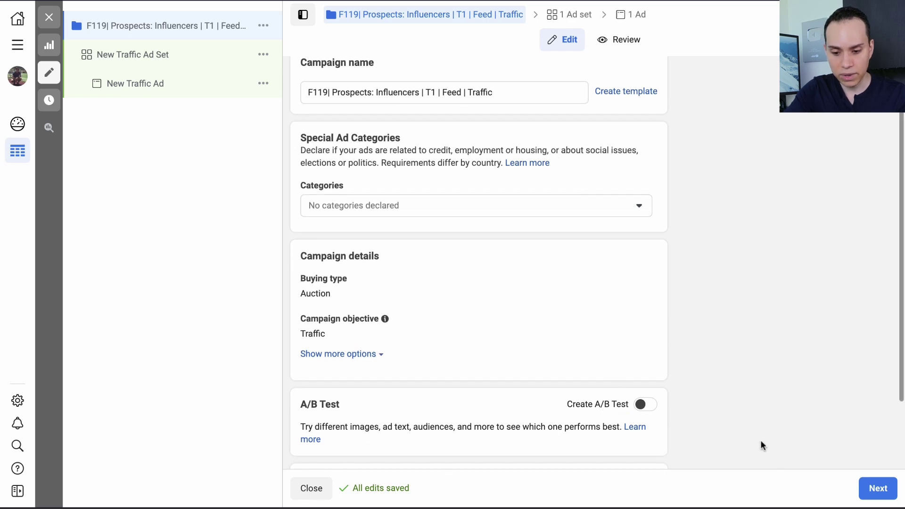
scroll(646, 330, "down", 2)
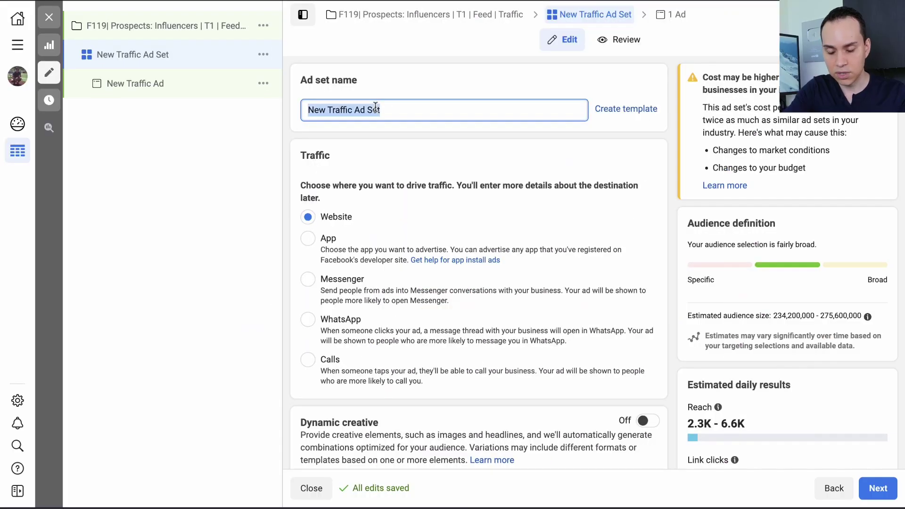
Name the ad set 'Influencer:' followed by the influencer's name
type("Influencer: N")
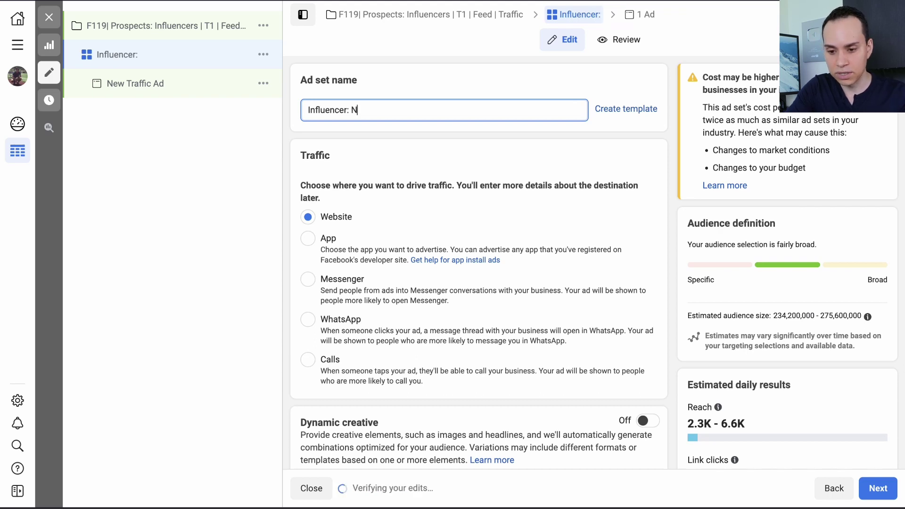
type("eil P")
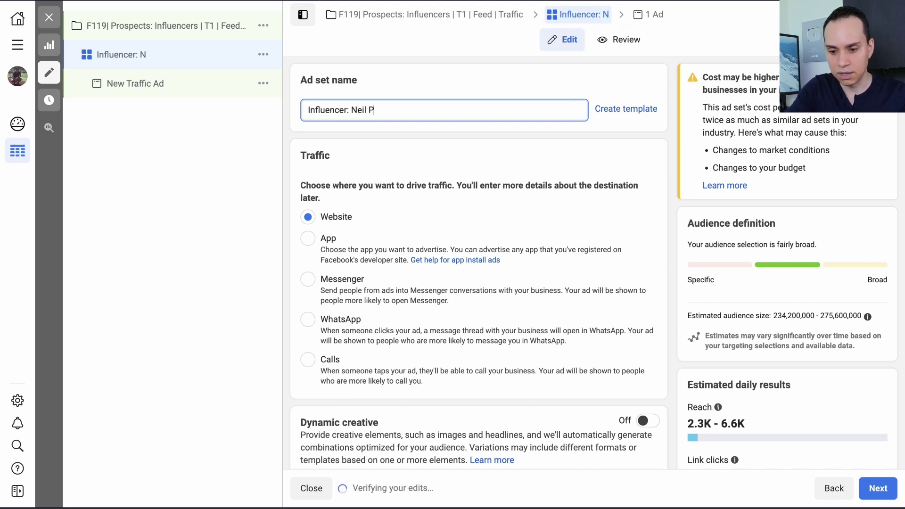
type("at")
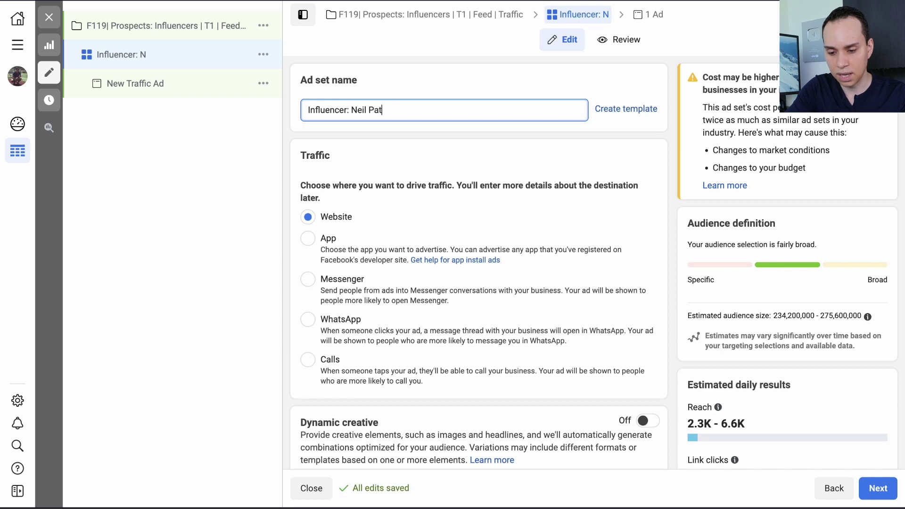
type("el")
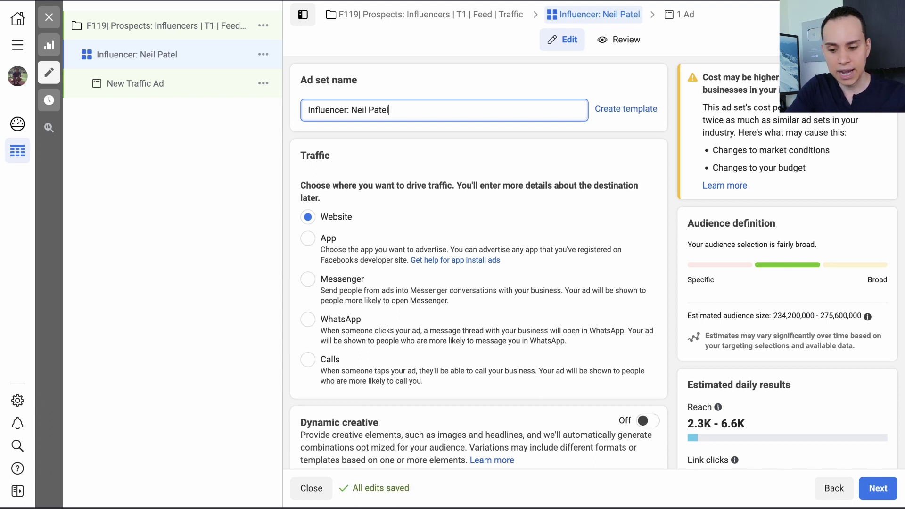
Change the ad set's Daily Budget from $20.00 to 2.50
scroll(498, 198, "down", 3)
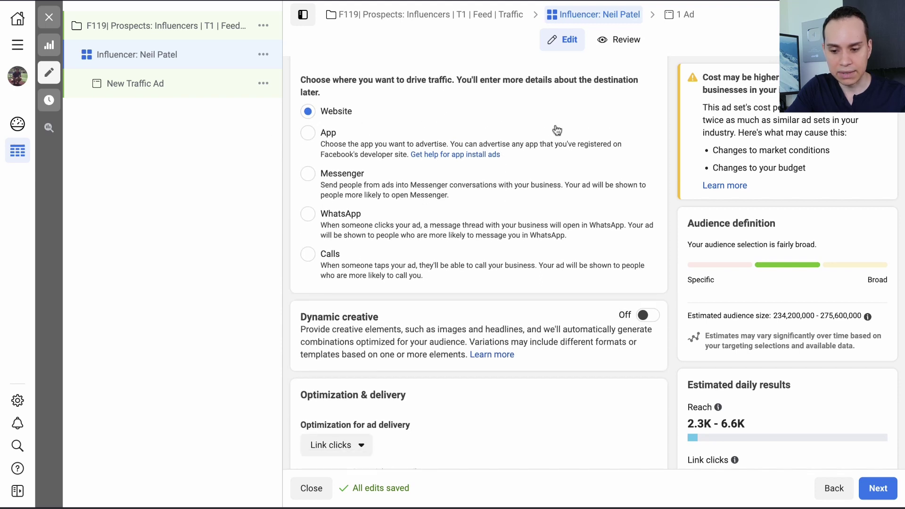
scroll(557, 131, "down", 5)
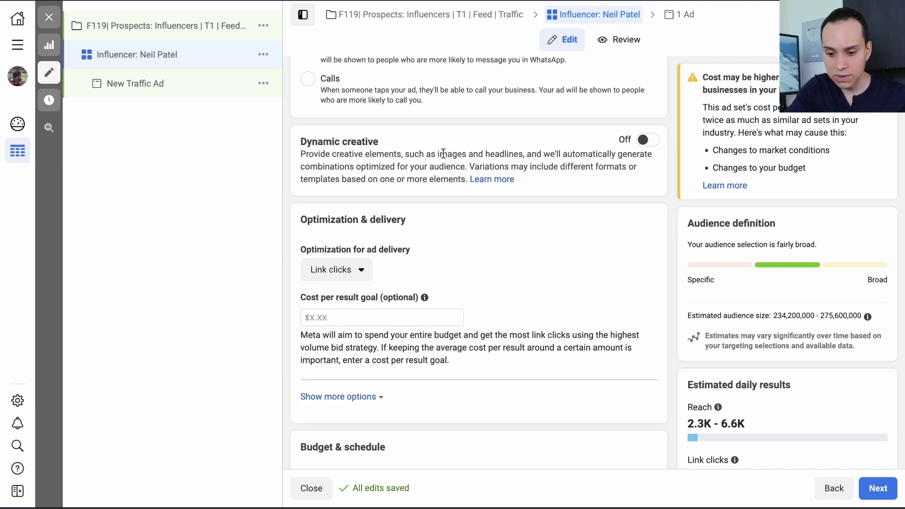
scroll(442, 156, "down", 3)
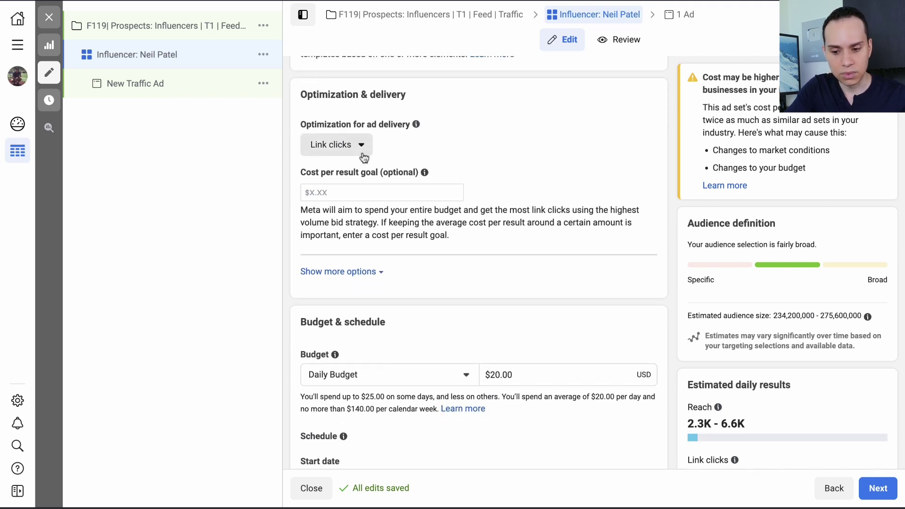
scroll(479, 194, "down", 1)
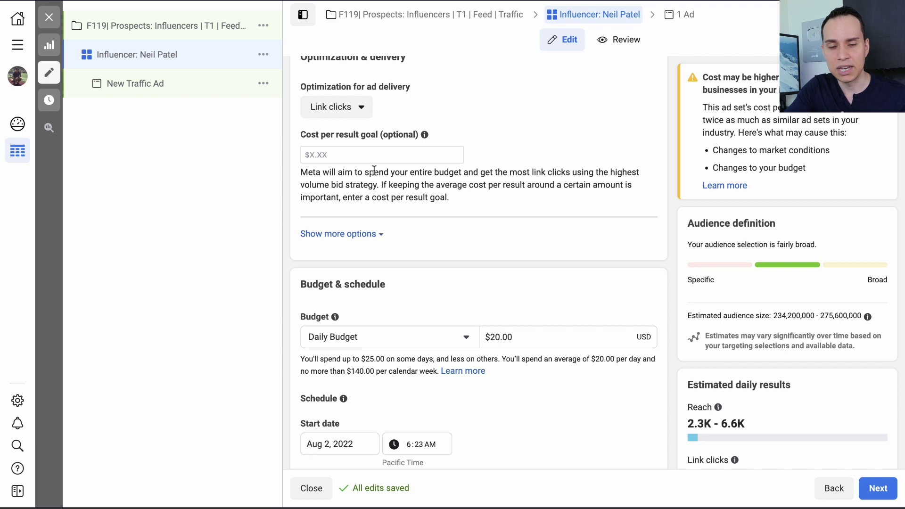
scroll(374, 171, "down", 3)
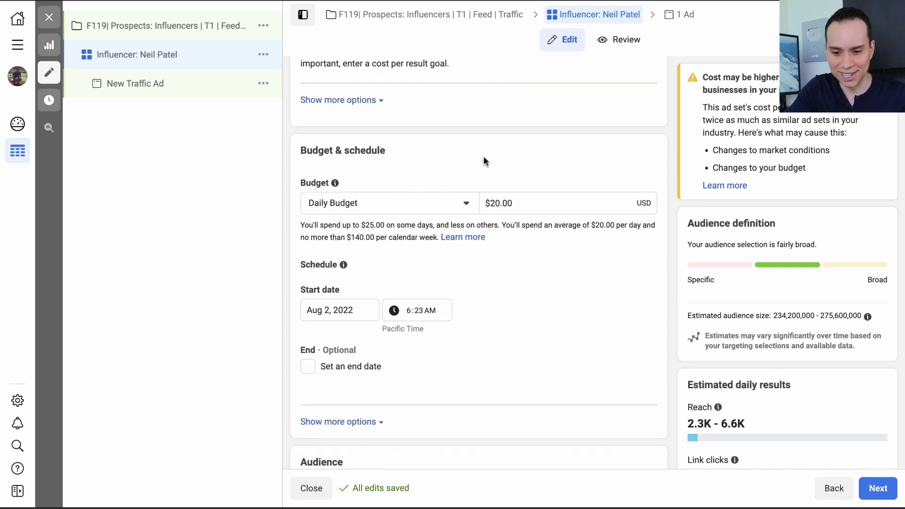
double_click(514, 204)
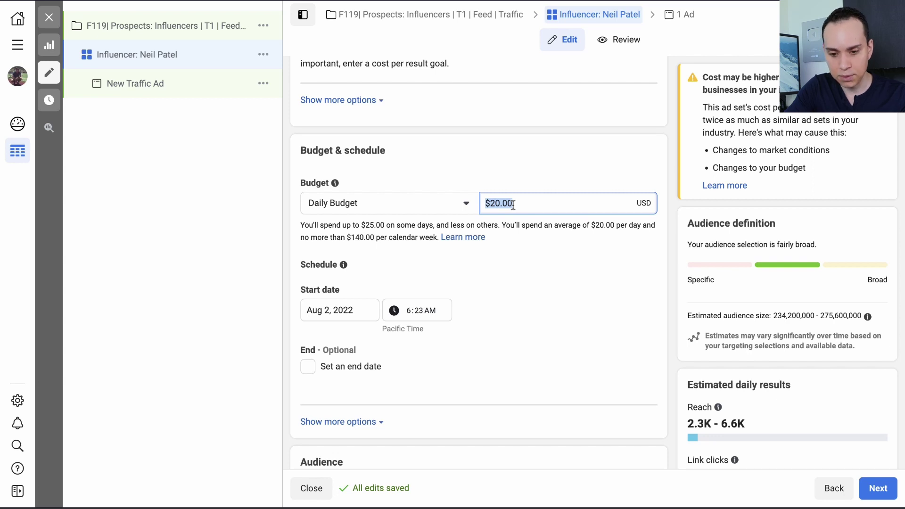
type("2.5")
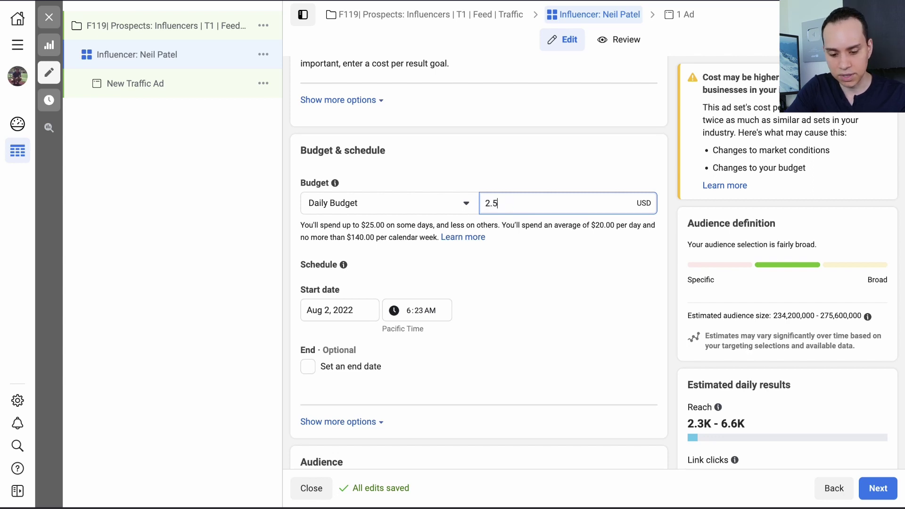
type("0")
left_click(565, 174)
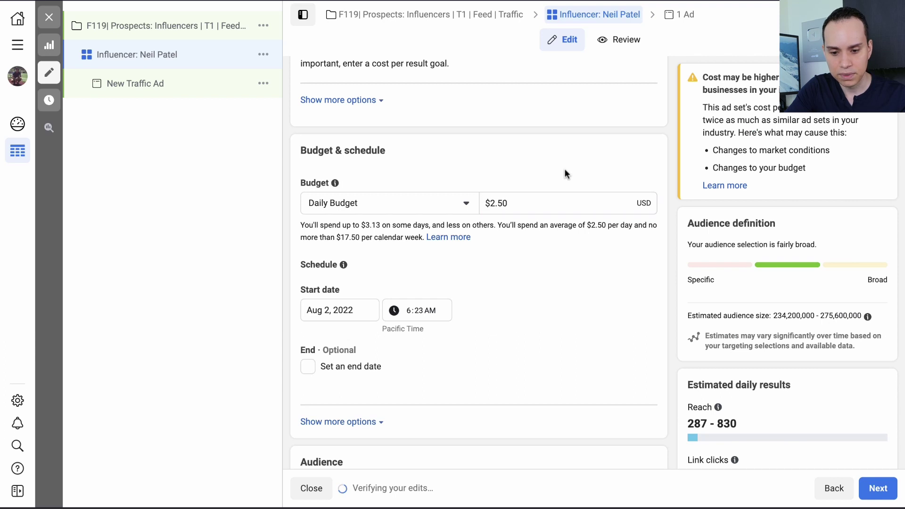
scroll(462, 194, "down", 3)
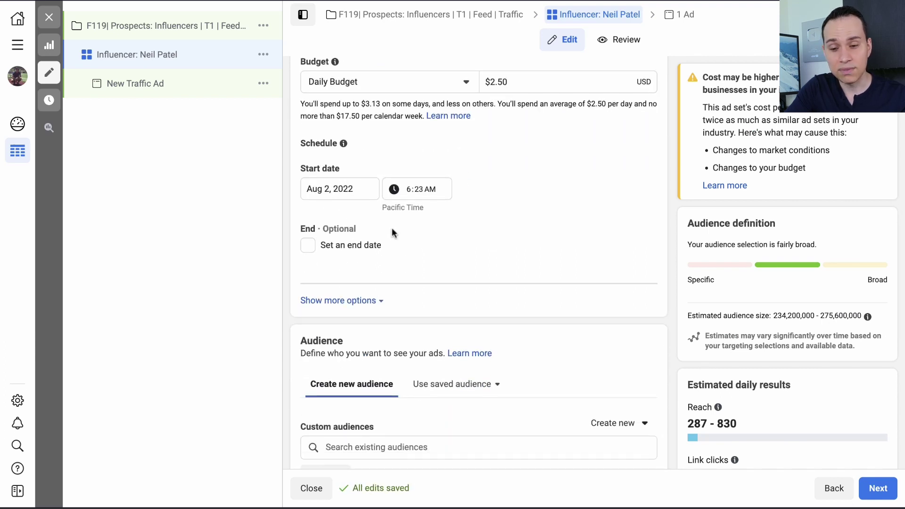
Review the Audience section (United States, 18–65+, all genders), briefly searching custom audiences
scroll(523, 220, "down", 3)
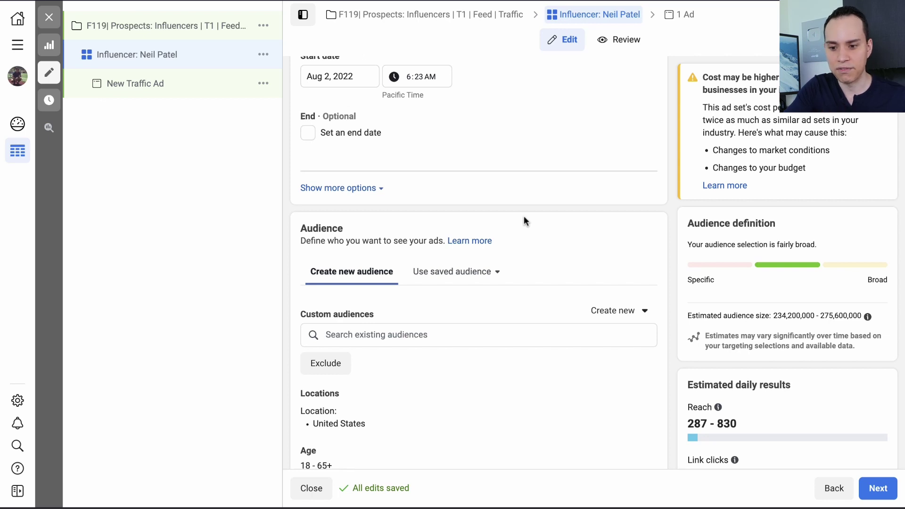
scroll(525, 216, "down", 4)
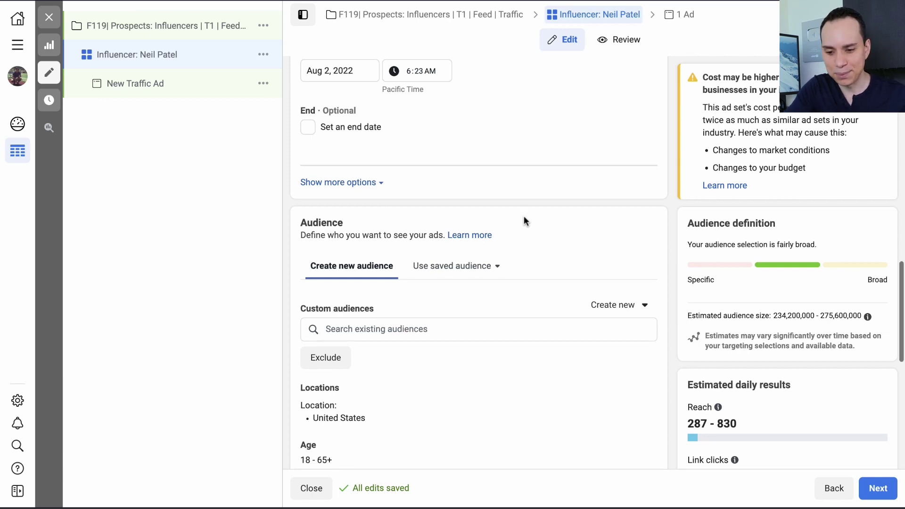
scroll(524, 217, "up", 1)
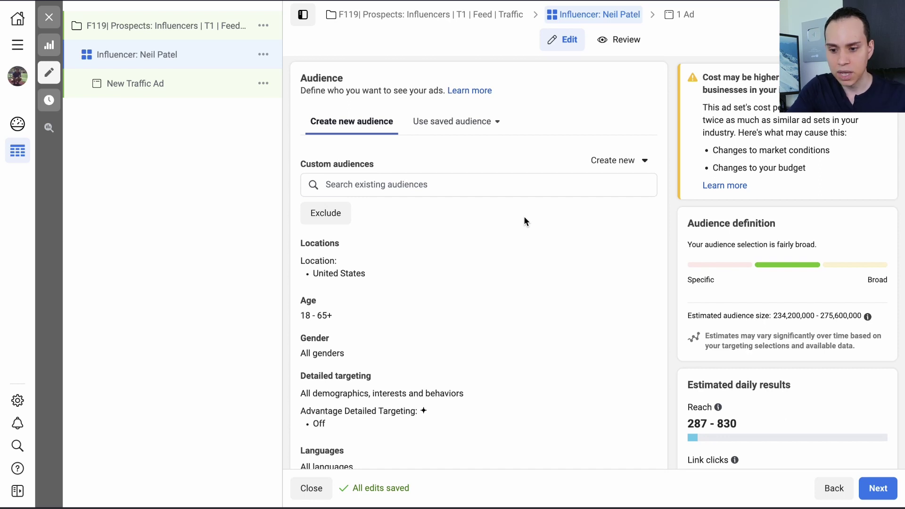
left_click(420, 191)
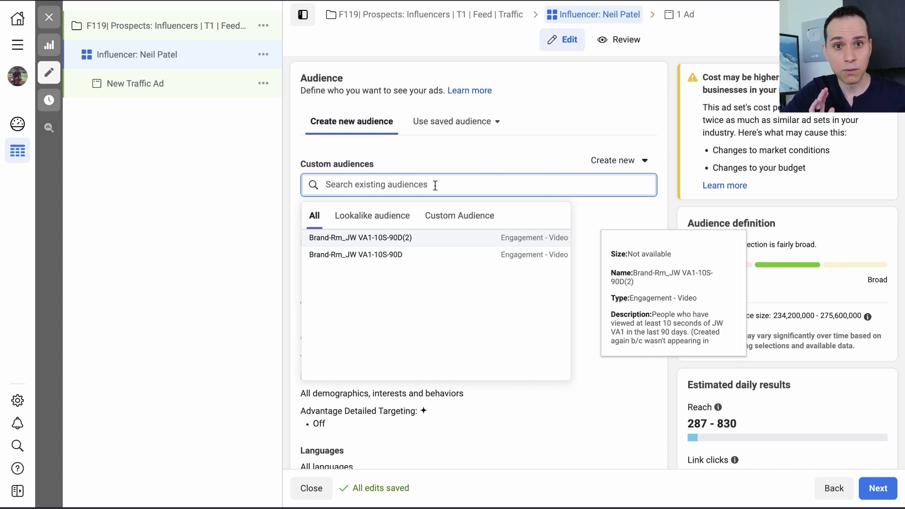
left_click(291, 188)
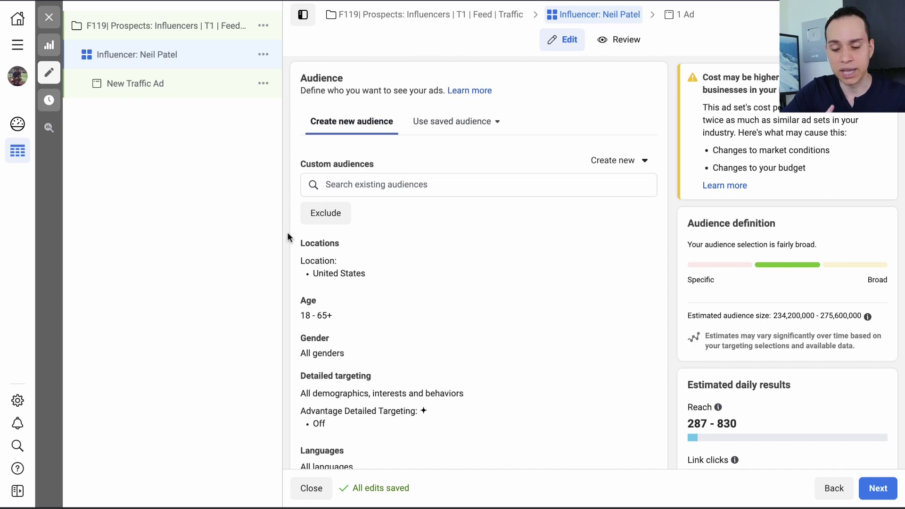
Add Canada, New Zealand, Australia and the United Kingdom alongside the United States in Locations
scroll(388, 236, "down", 2)
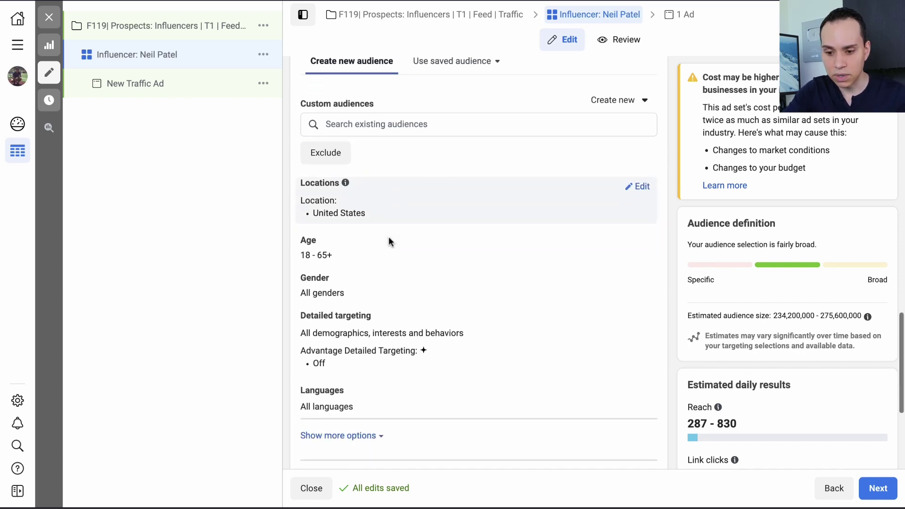
left_click(642, 185)
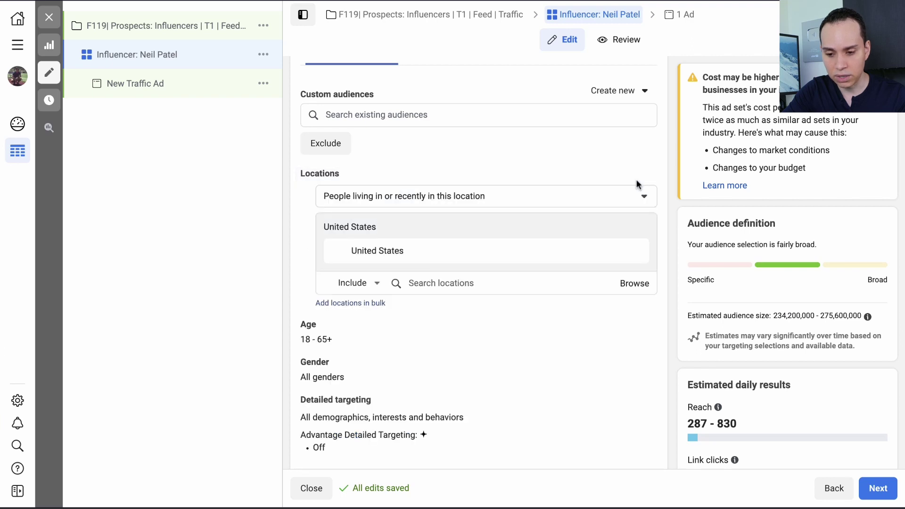
left_click(474, 196)
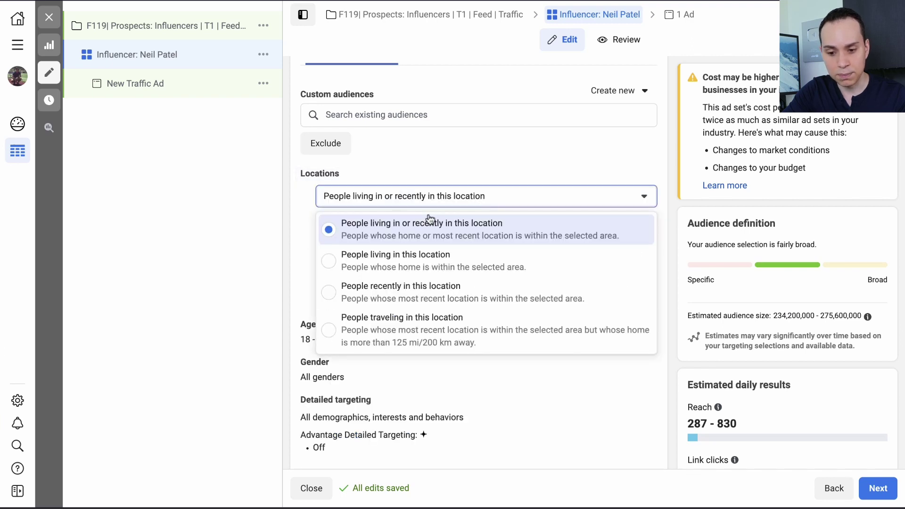
left_click(474, 233)
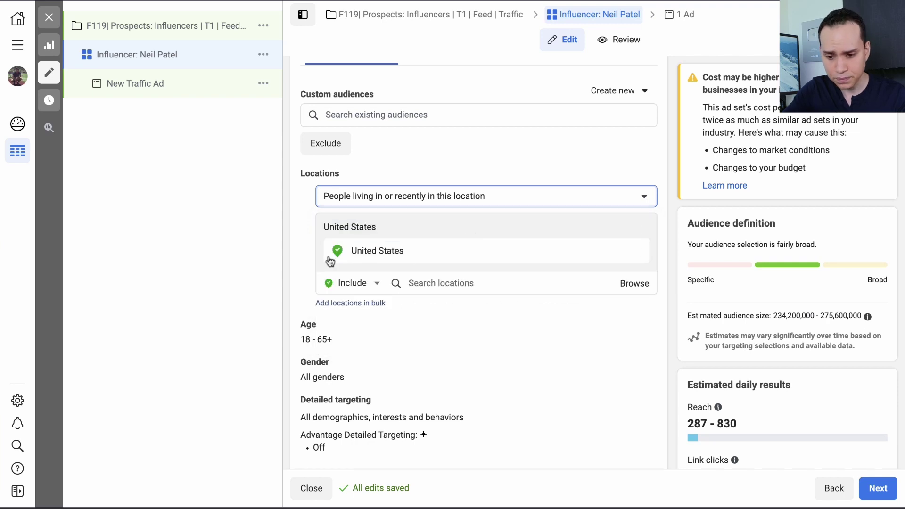
left_click(448, 284)
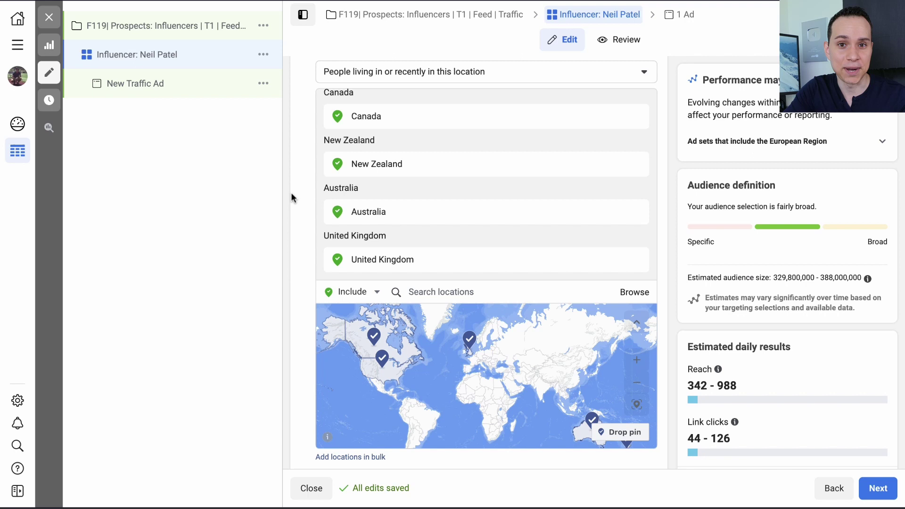
scroll(292, 197, "down", 6)
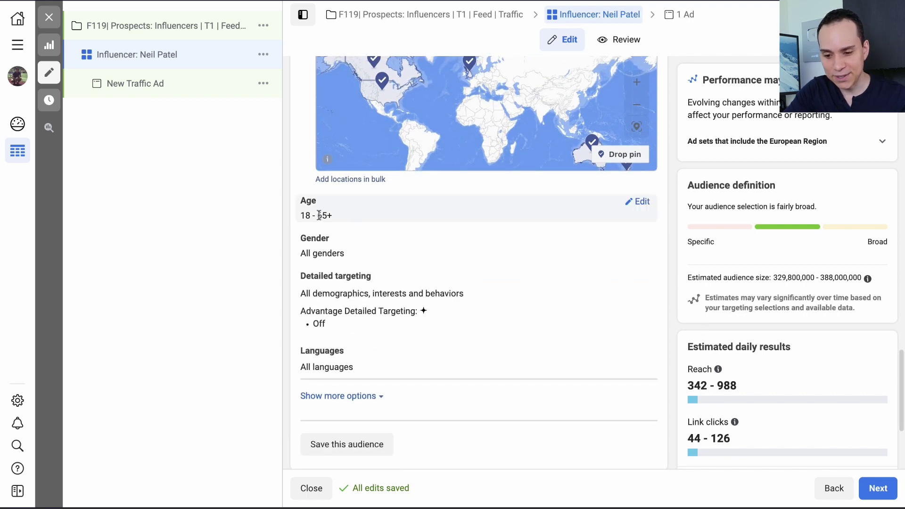
Raise the audience's minimum age to 25
left_click(642, 203)
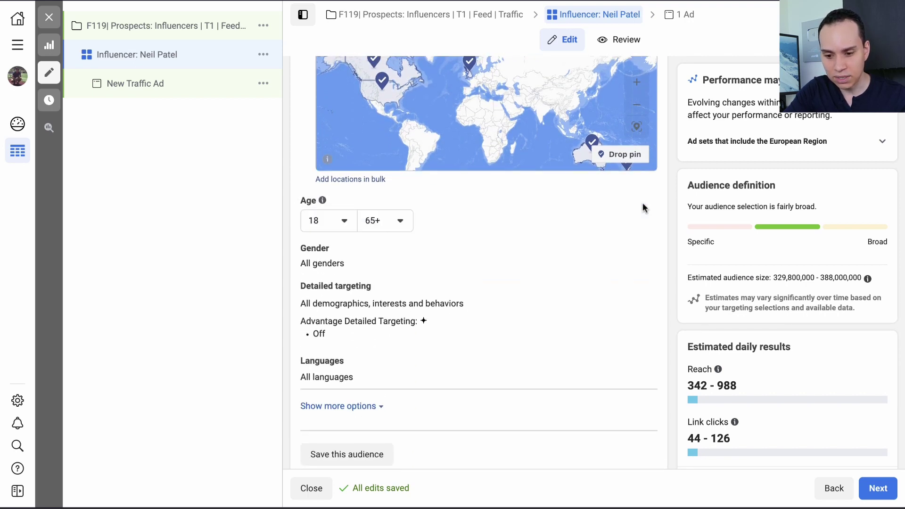
left_click(346, 223)
scroll(337, 292, "down", 4)
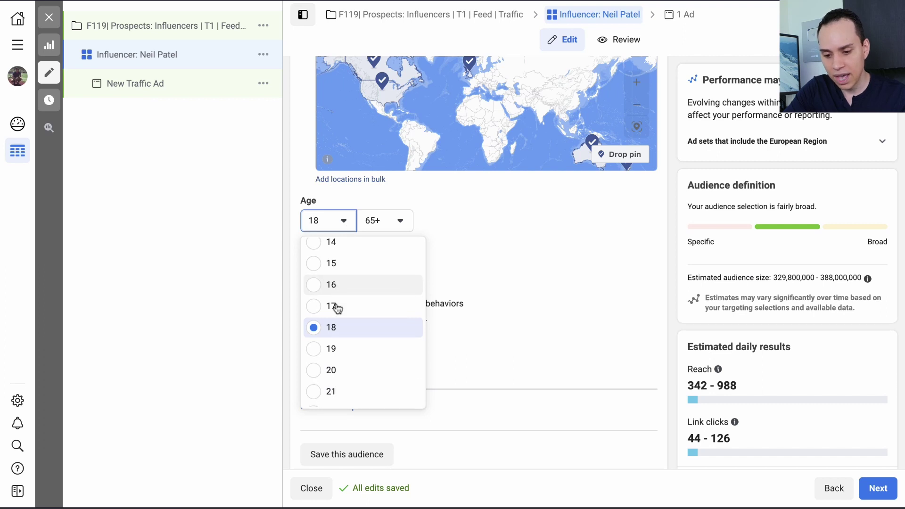
left_click(333, 339)
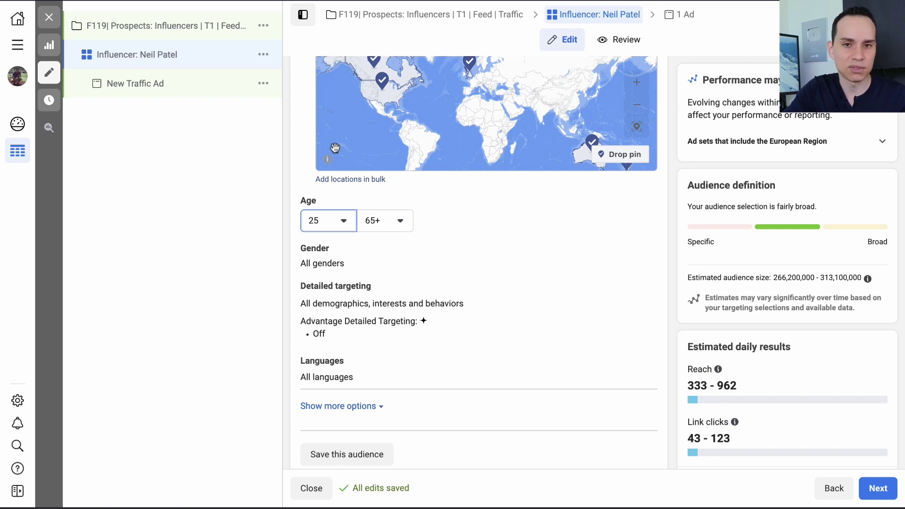
left_click(294, 213)
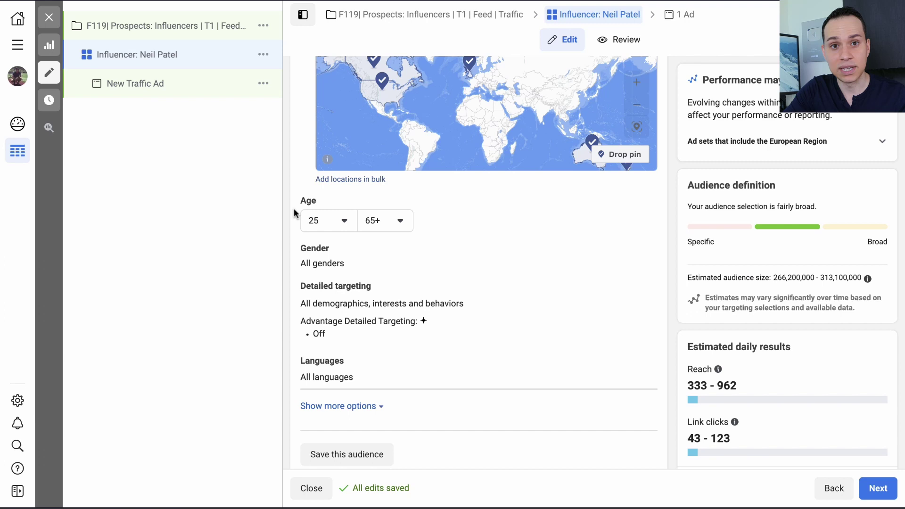
scroll(293, 213, "down", 1)
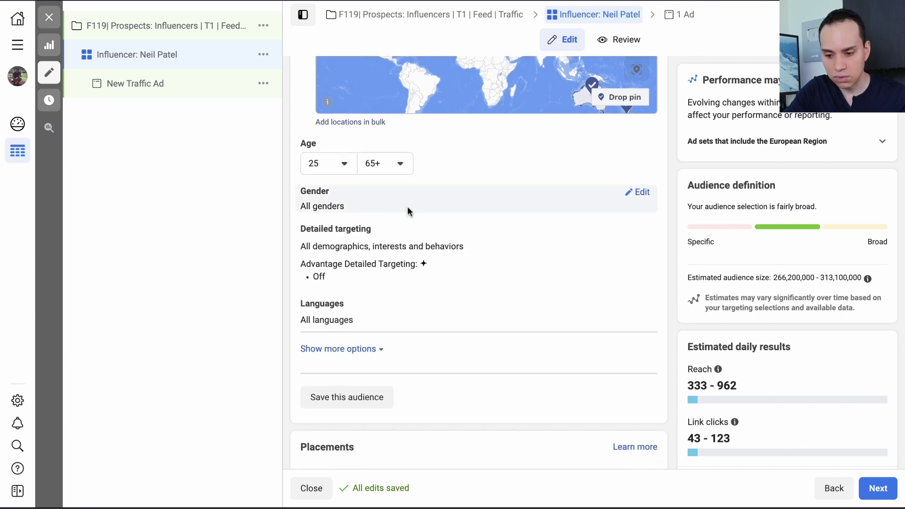
scroll(408, 206, "down", 1)
Add the influencer's name as an Interests entry in detailed targeting
left_click(644, 204)
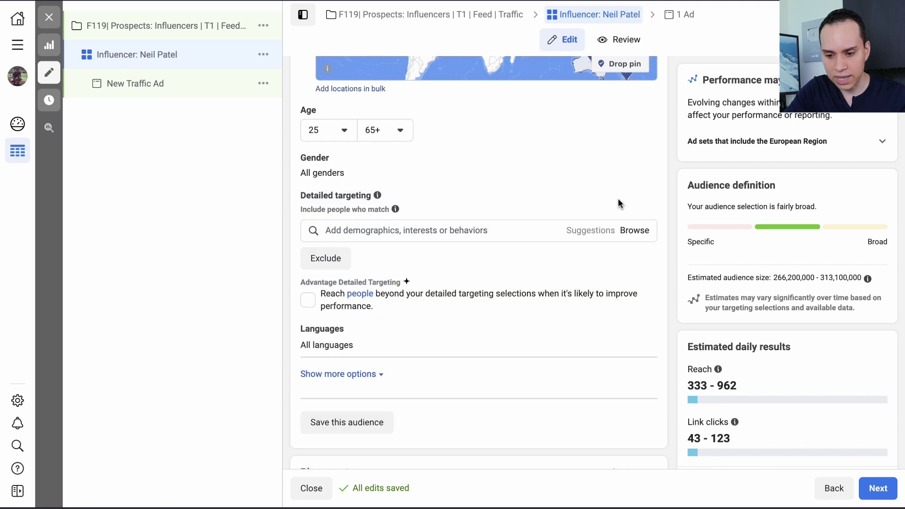
mouse_move(377, 196)
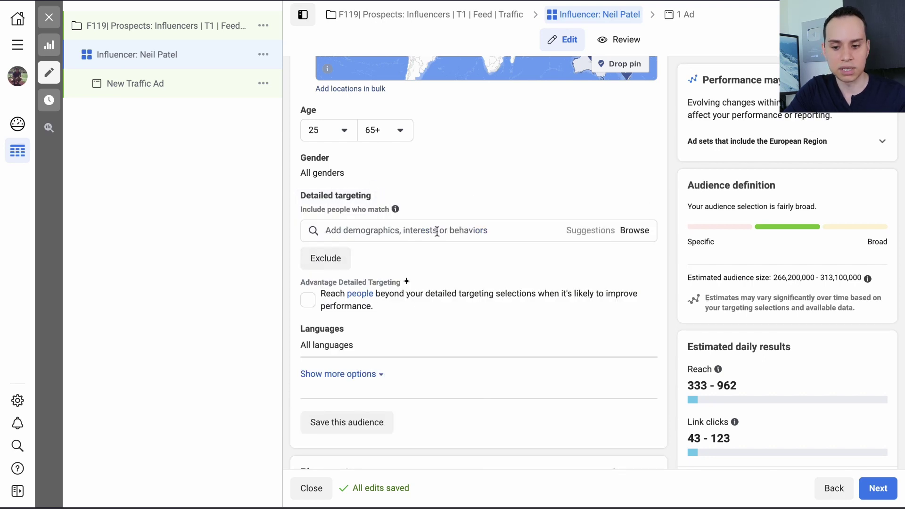
left_click(447, 232)
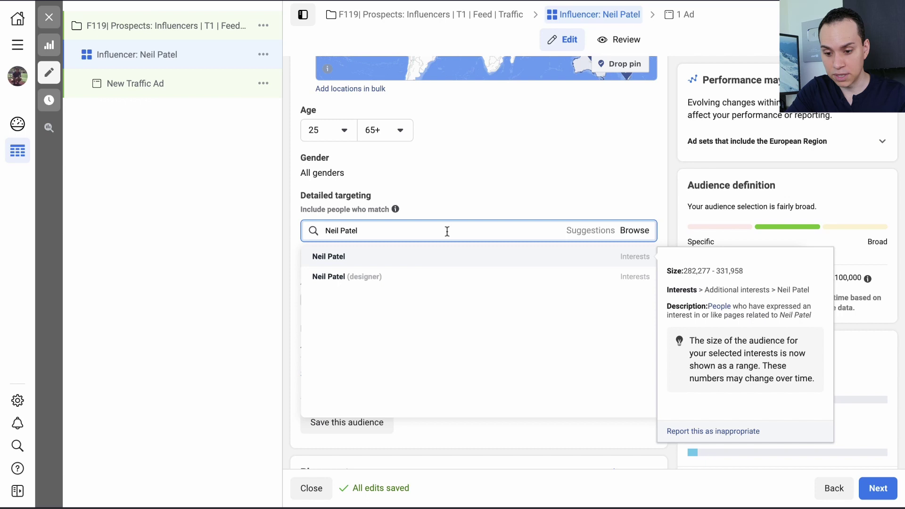
left_click(362, 260)
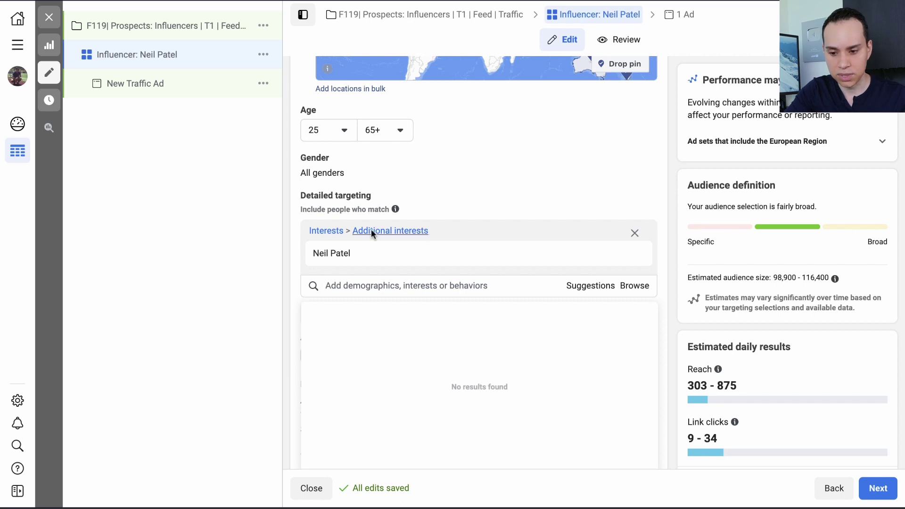
left_click(669, 254)
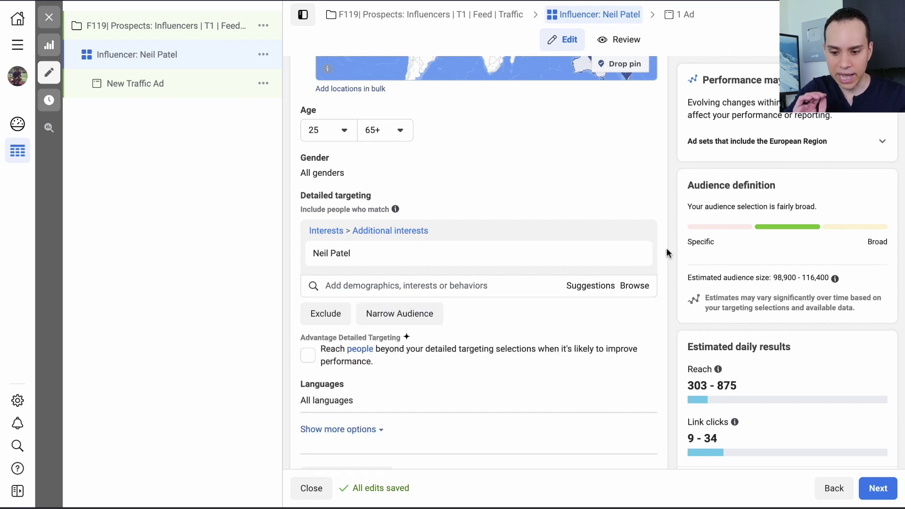
Choose Manual placements and uncheck Instagram and Audience Network, leaving Facebook and Messenger
scroll(668, 253, "down", 5)
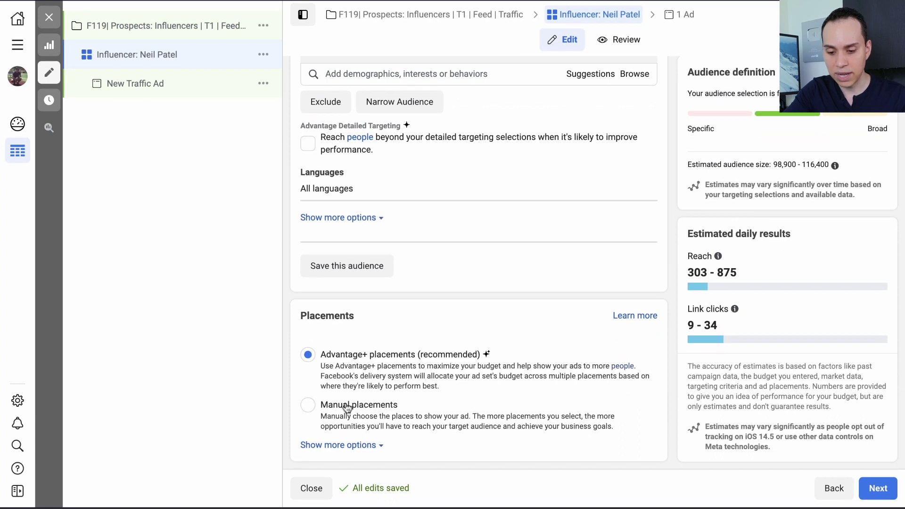
left_click(348, 409)
scroll(388, 386, "down", 4)
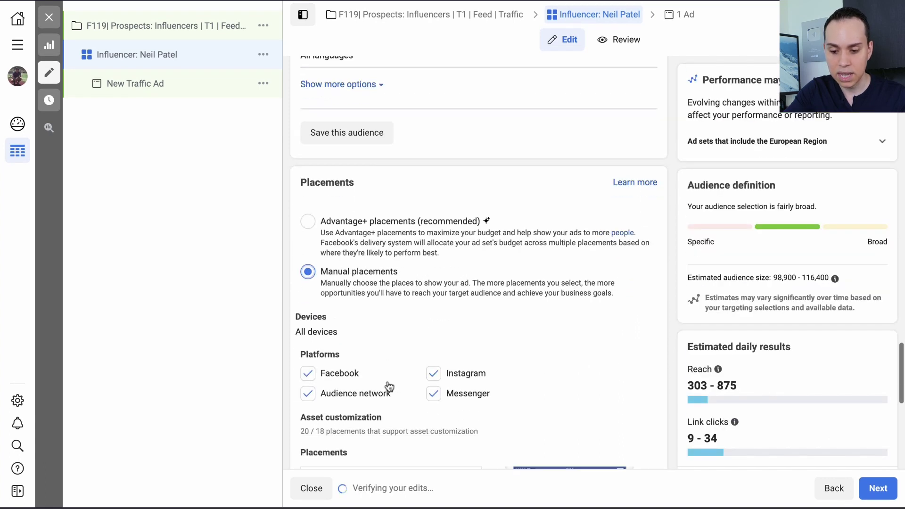
scroll(388, 381, "down", 5)
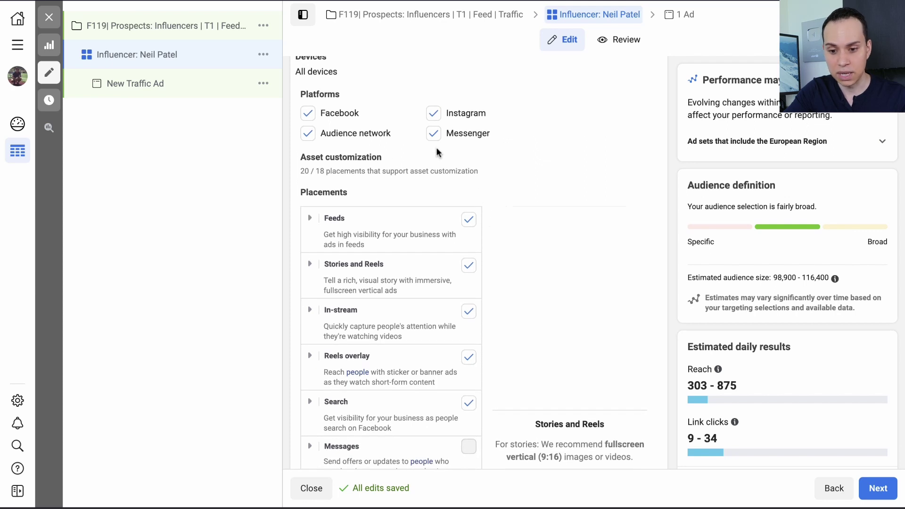
left_click(434, 112)
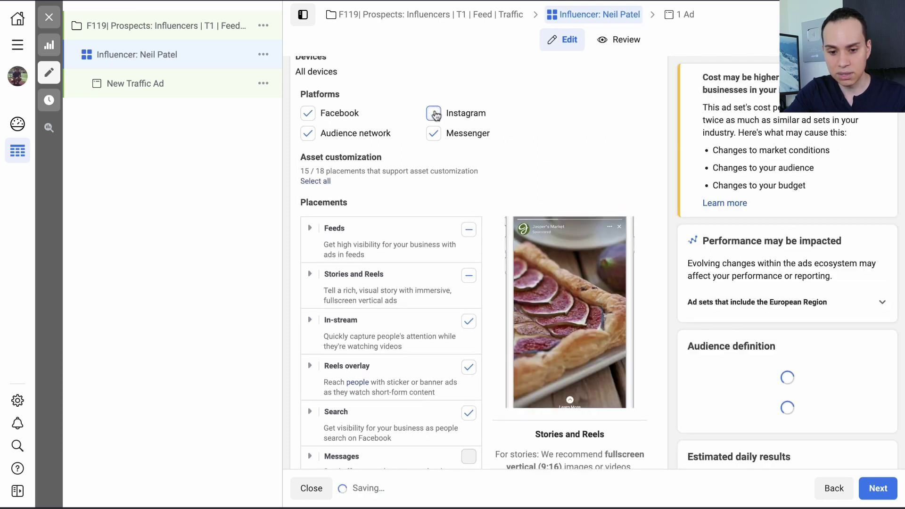
left_click(308, 134)
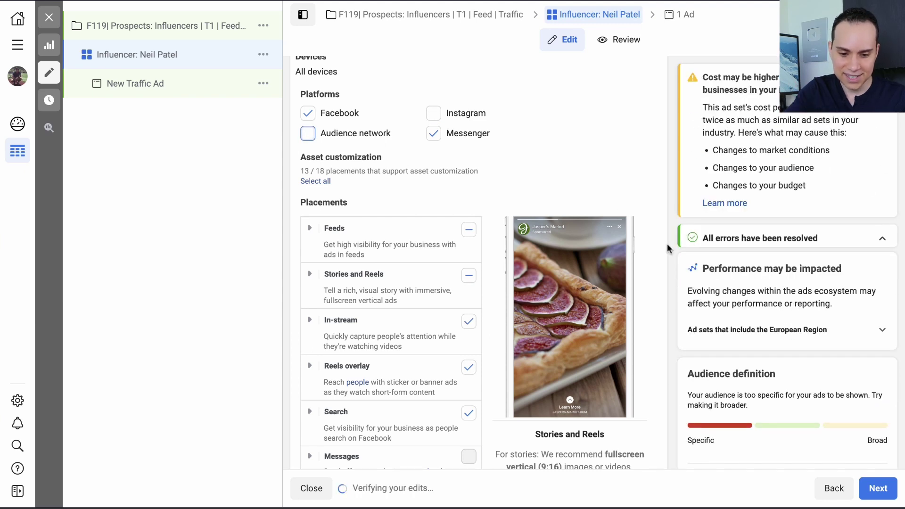
scroll(677, 256, "down", 3)
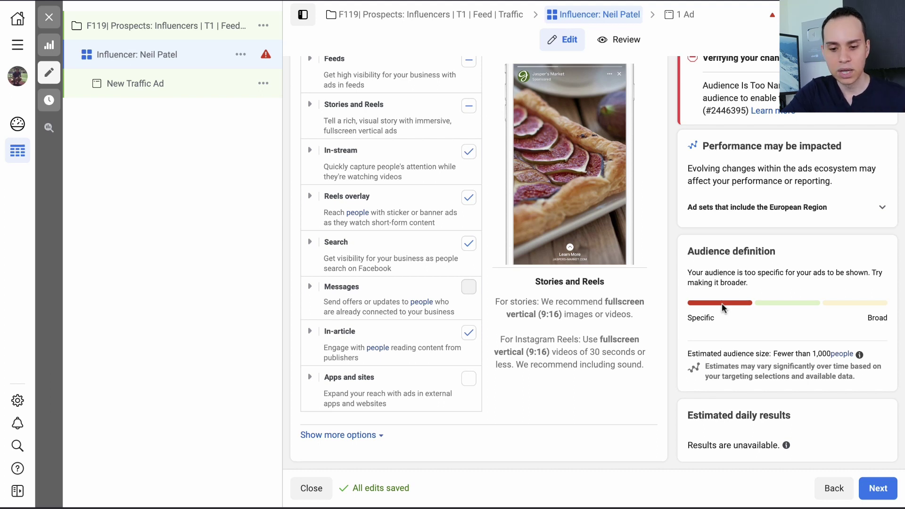
scroll(496, 202, "up", 5)
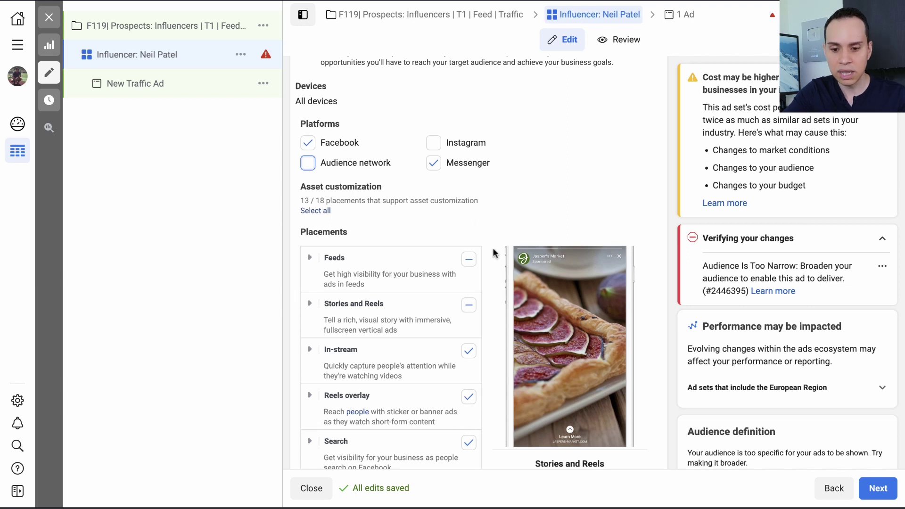
Remove the existing influencer interest from the ad set's detailed targeting
scroll(494, 253, "up", 1)
scroll(493, 253, "up", 10)
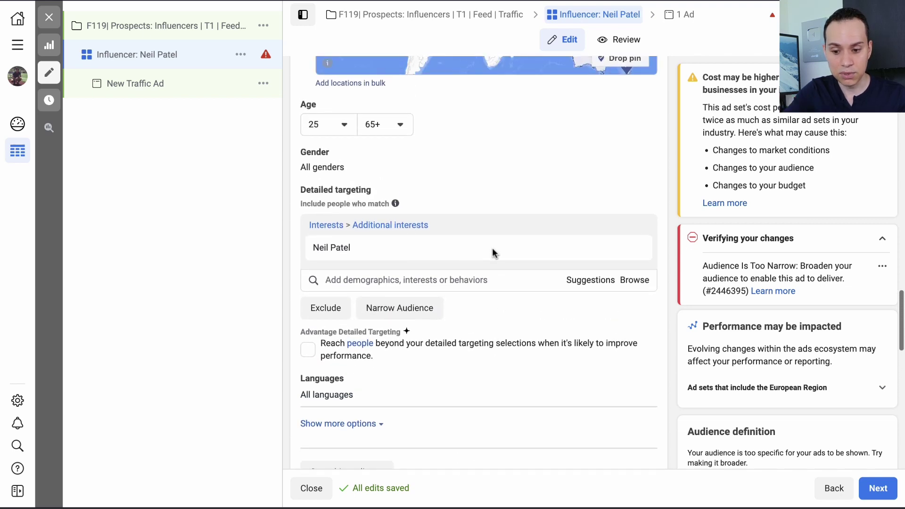
mouse_move(430, 246)
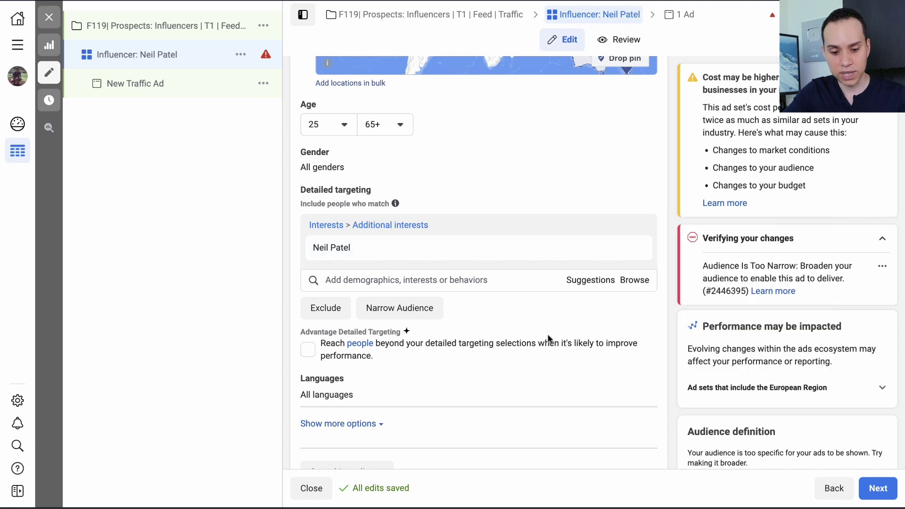
scroll(770, 425, "down", 10)
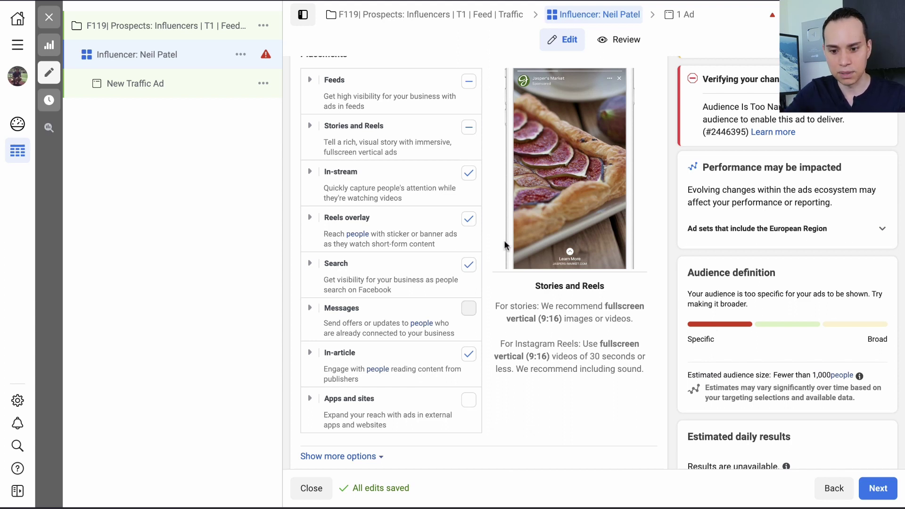
scroll(490, 216, "up", 8)
scroll(491, 216, "up", 6)
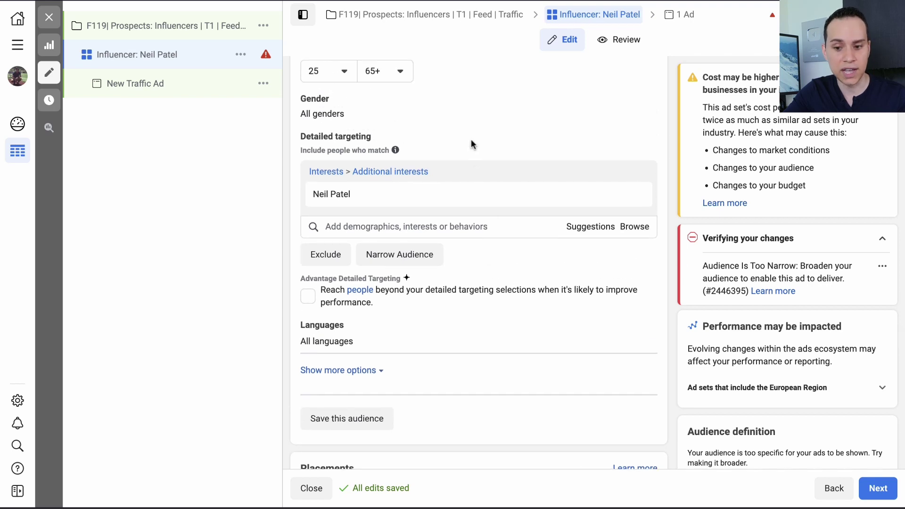
scroll(466, 142, "up", 2)
scroll(457, 144, "up", 1)
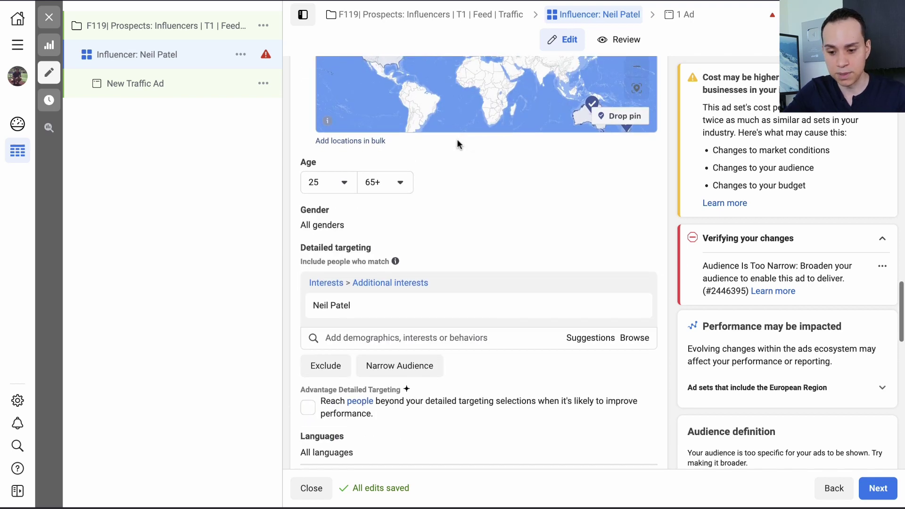
scroll(458, 144, "down", 2)
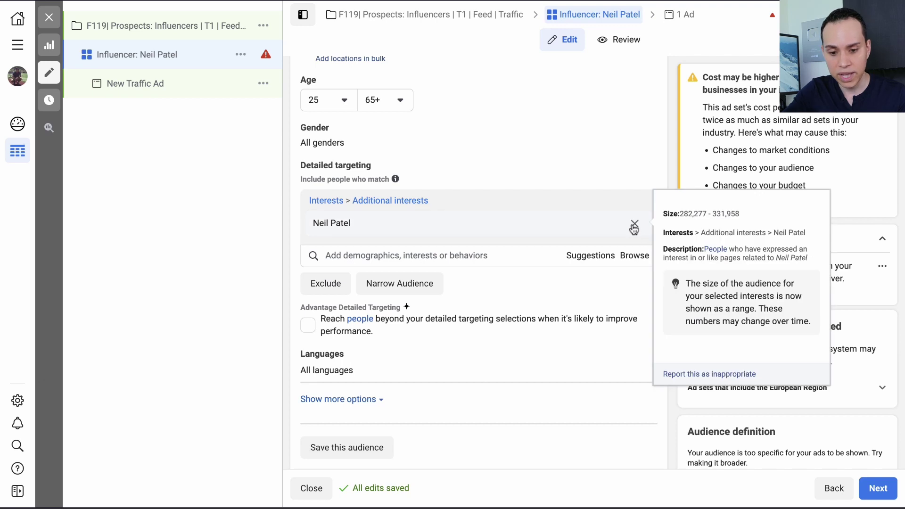
left_click(634, 229)
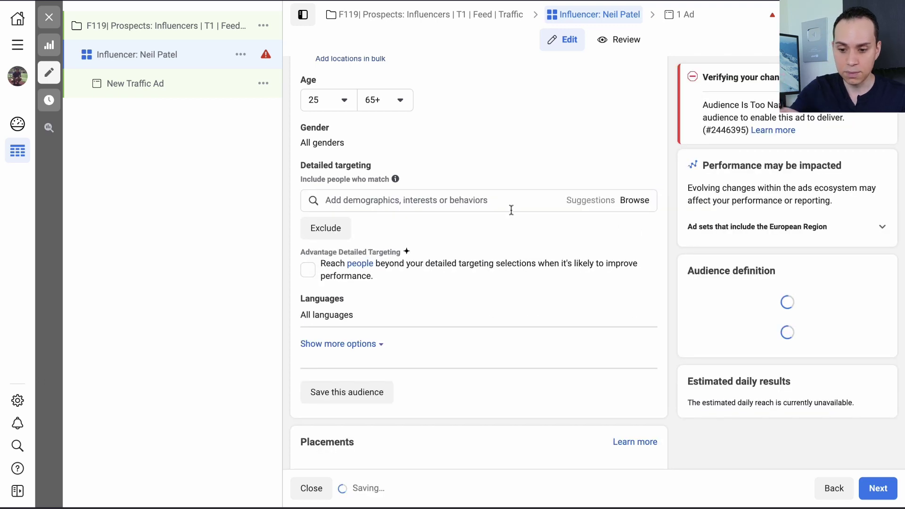
Search for Russell Brunson and add him as a detailed-targeting interest
left_click(350, 200)
type("Russell Brunson")
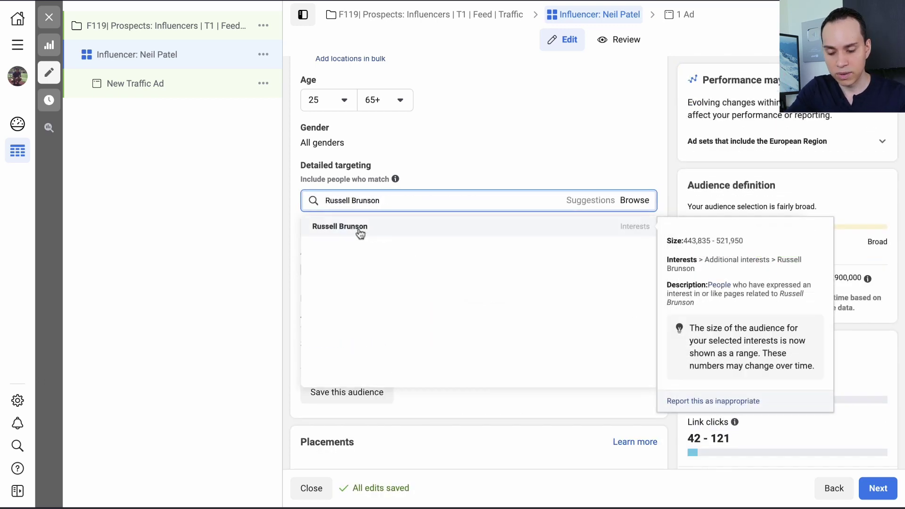
left_click(357, 226)
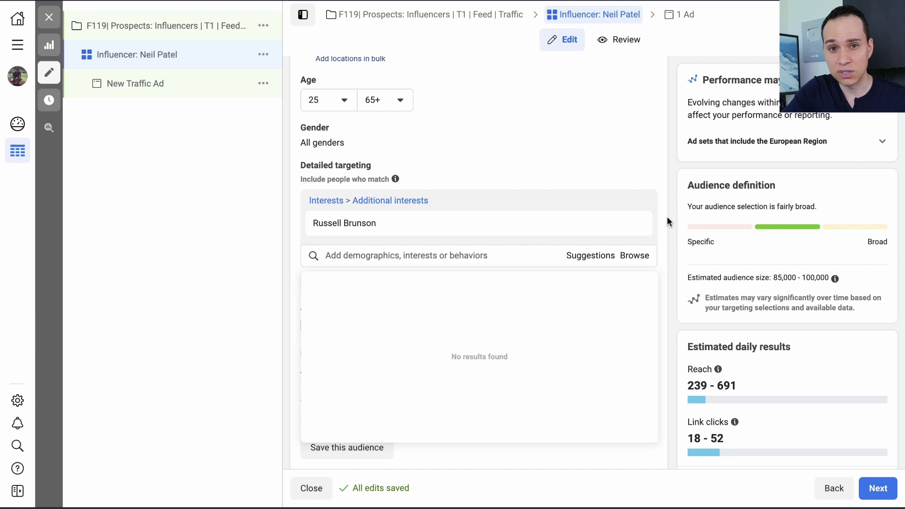
scroll(667, 217, "down", 10)
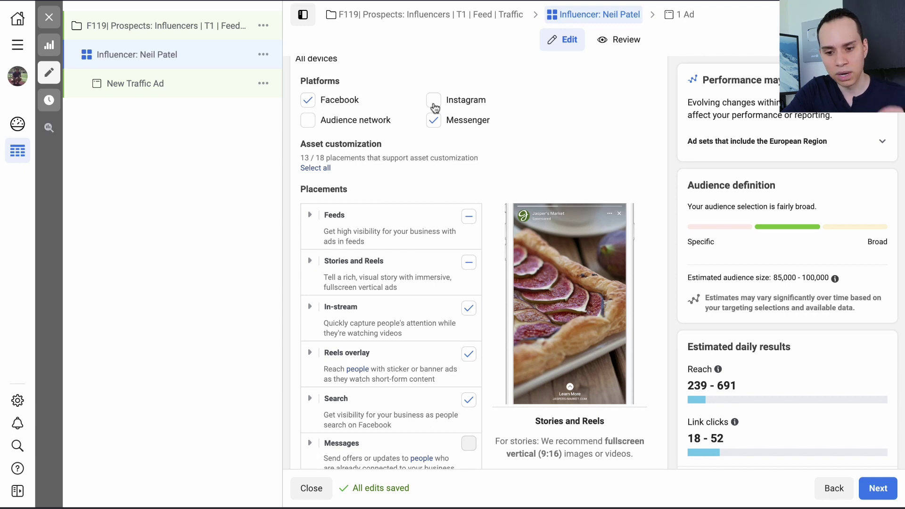
scroll(490, 193, "up", 12)
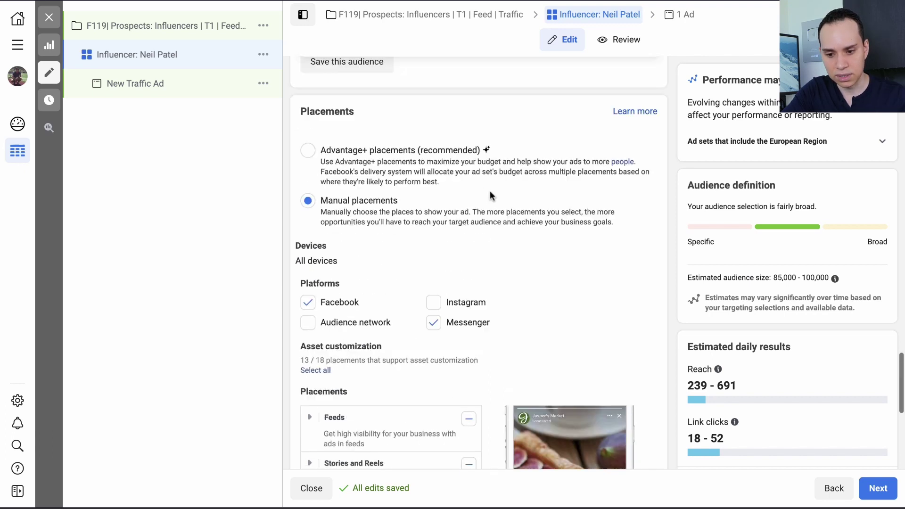
scroll(491, 191, "up", 10)
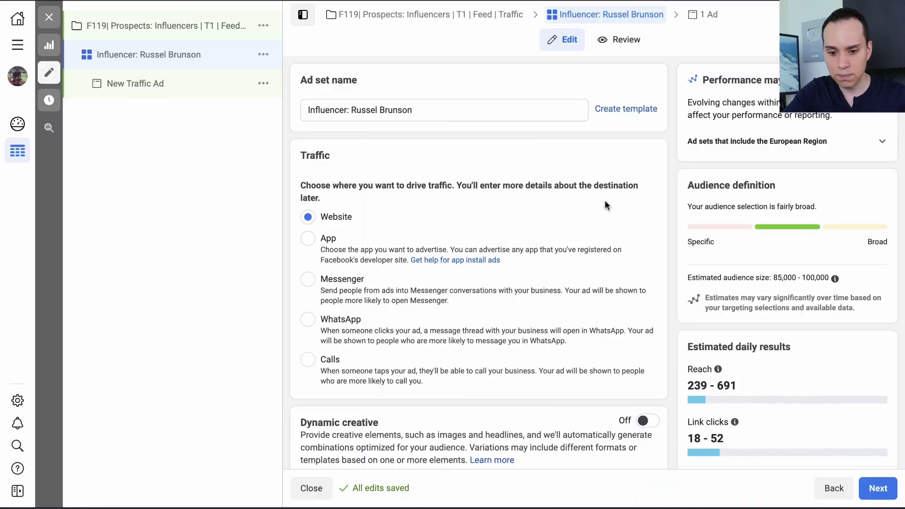
Fix the ad set name to 'Influencer: Russell Brunson', save it, and dismiss the recommendations
scroll(605, 200, "down", 10)
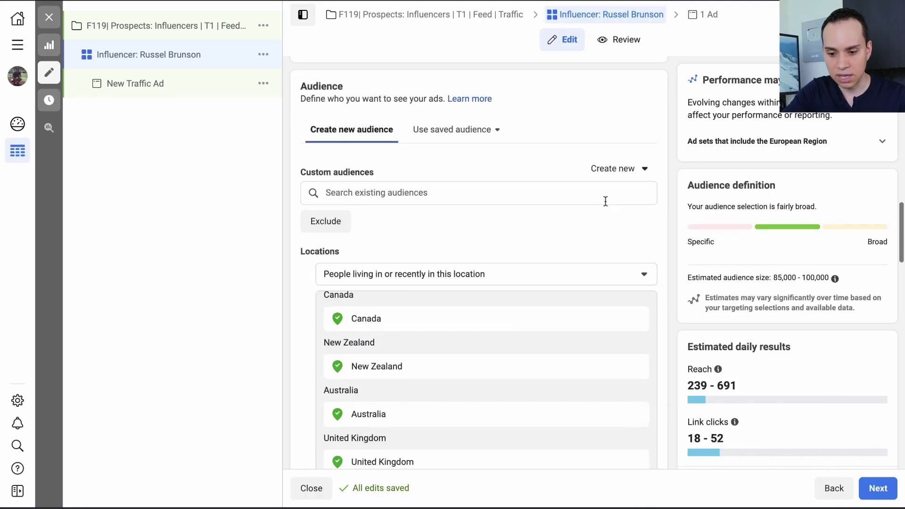
scroll(604, 200, "up", 10)
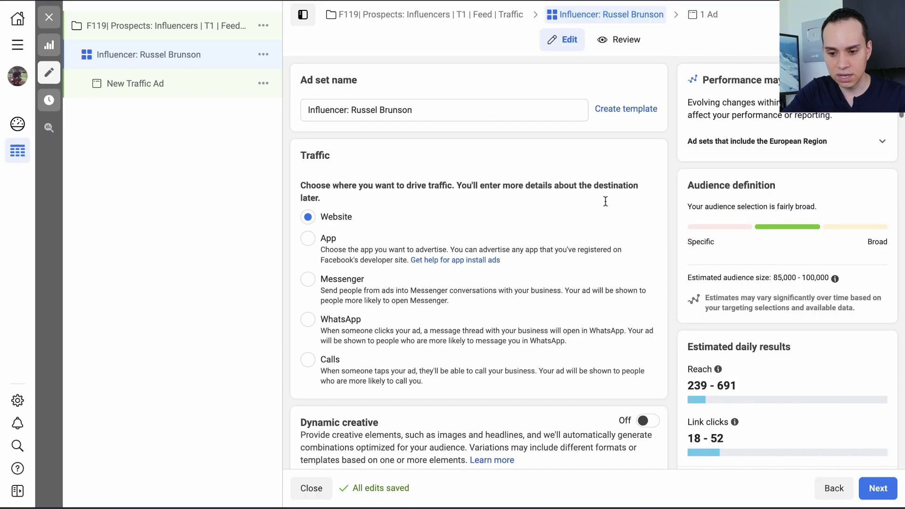
left_click(377, 109)
type("l")
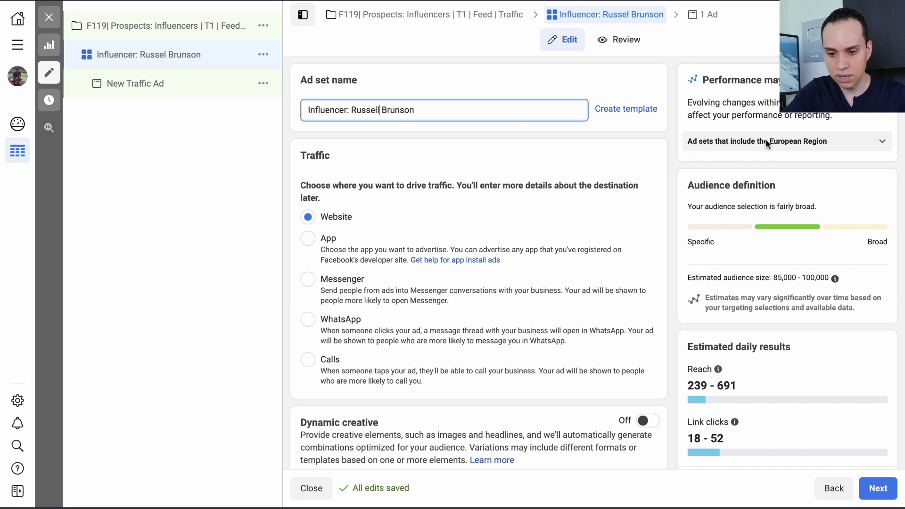
left_click(877, 488)
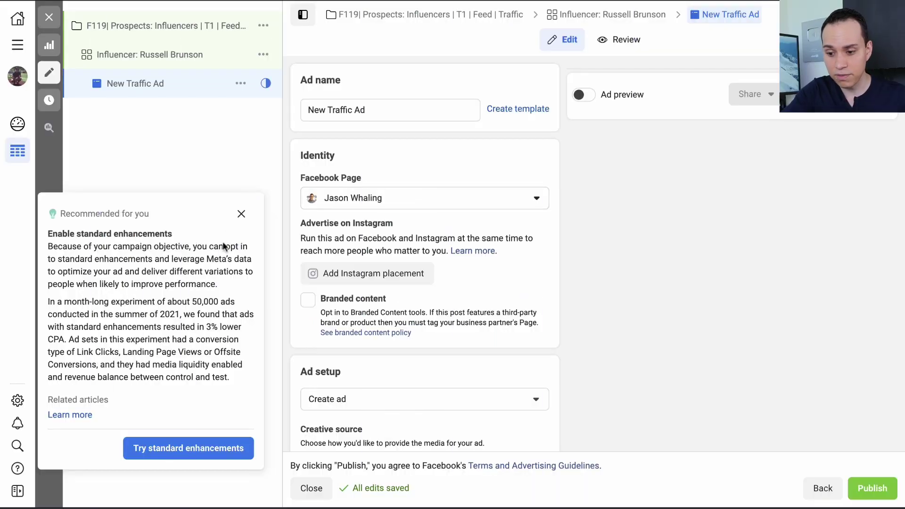
left_click(242, 215)
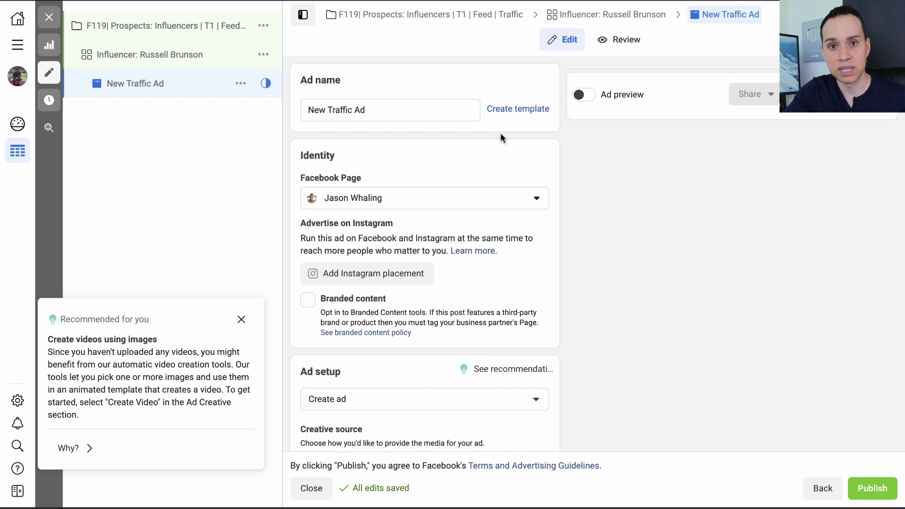
Rename the ad to 'CFP3|2 - FB#1'
triple_click(399, 108)
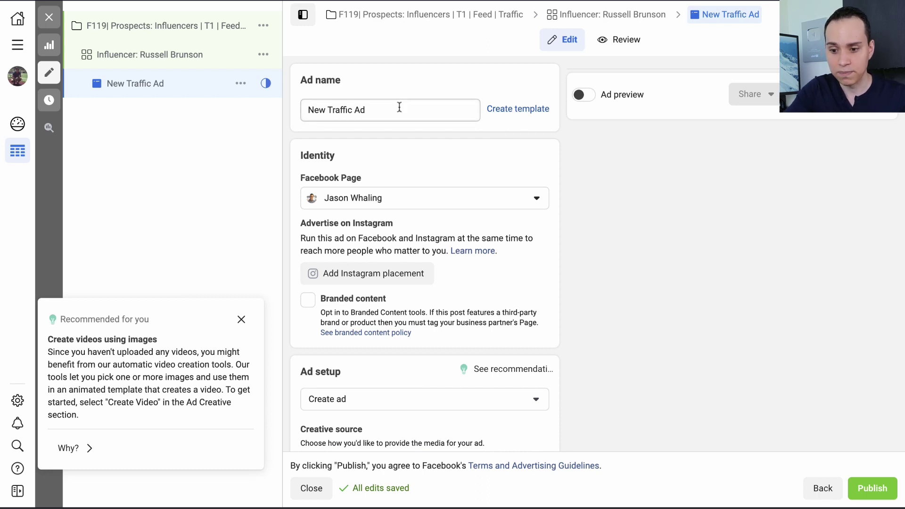
type("CFP3|2 - FB#1")
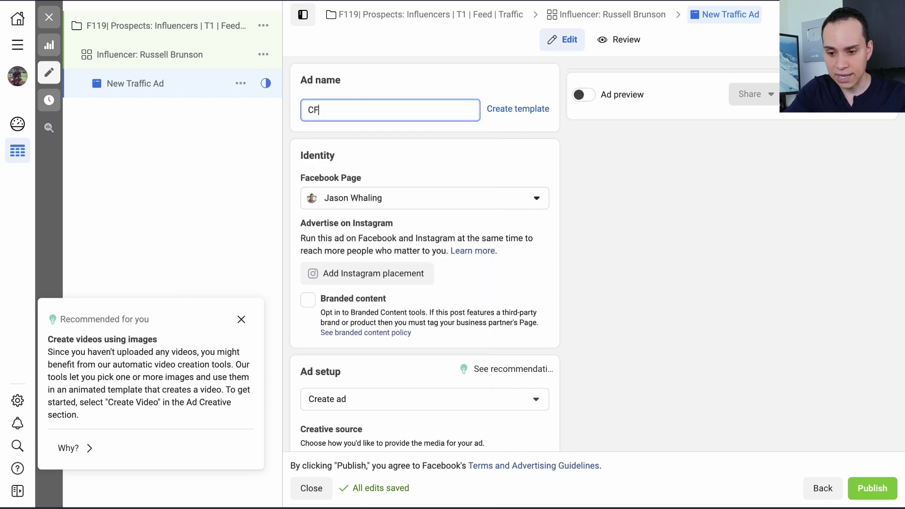
key("Return")
scroll(464, 115, "down", 3)
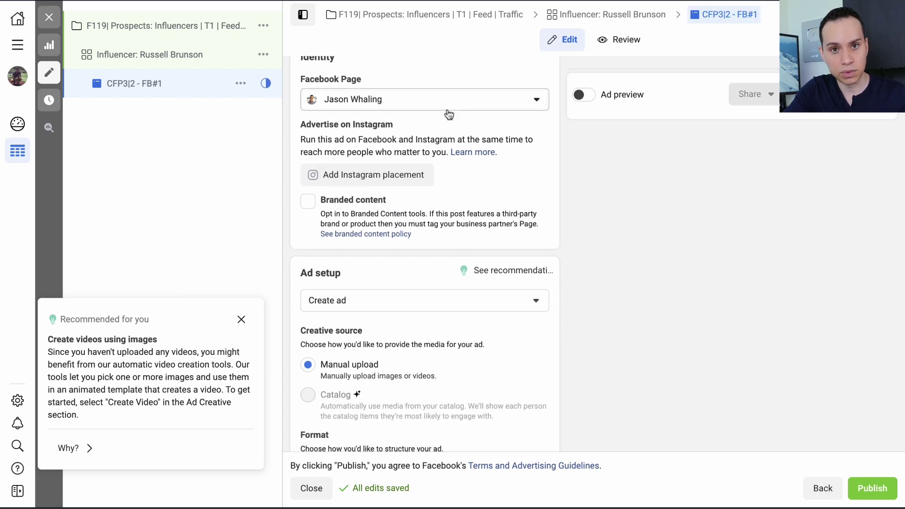
scroll(445, 157, "down", 2)
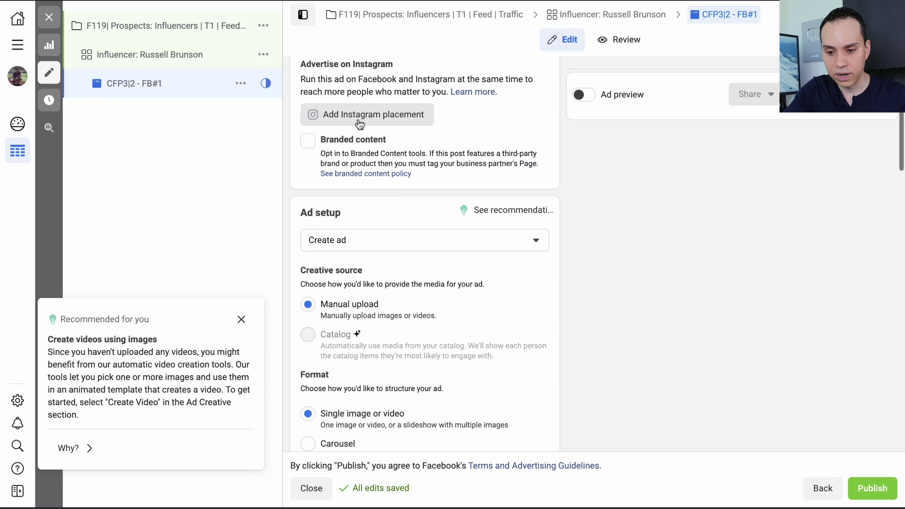
scroll(451, 126, "down", 3)
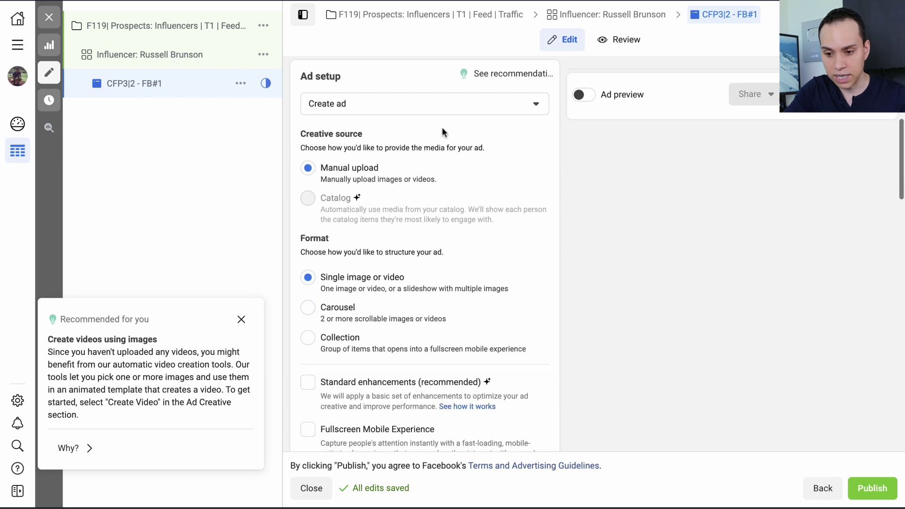
scroll(438, 117, "down", 1)
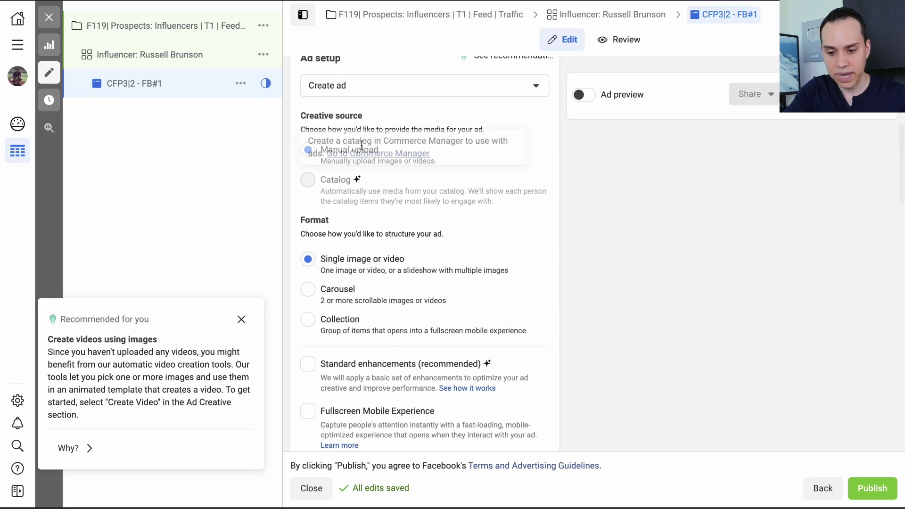
scroll(391, 166, "up", 1)
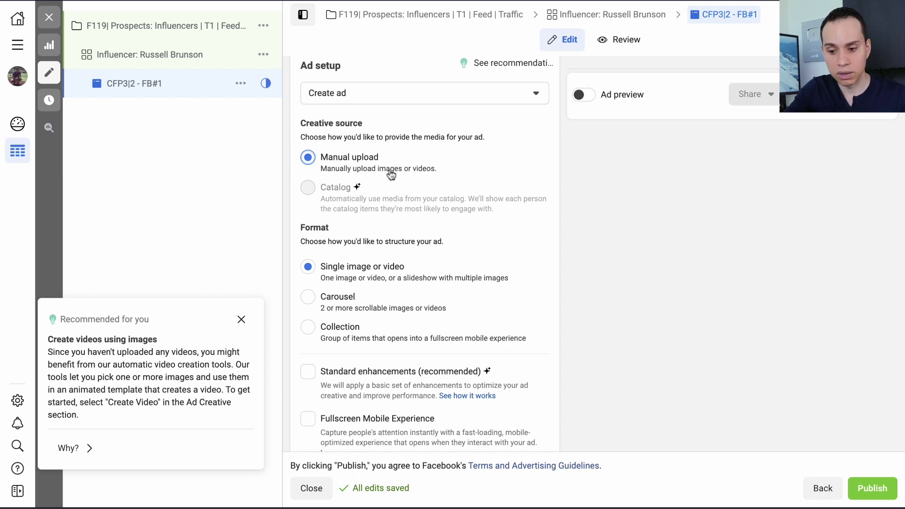
scroll(392, 176, "down", 3)
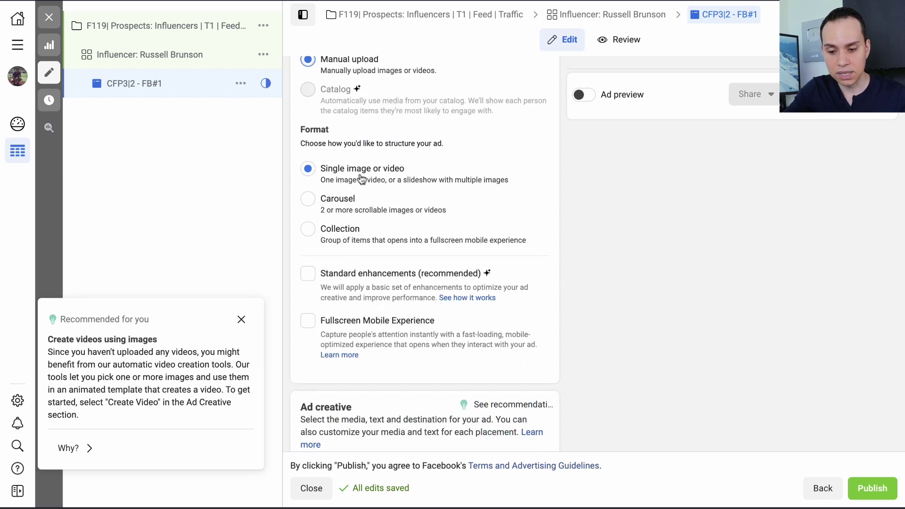
scroll(415, 185, "down", 1)
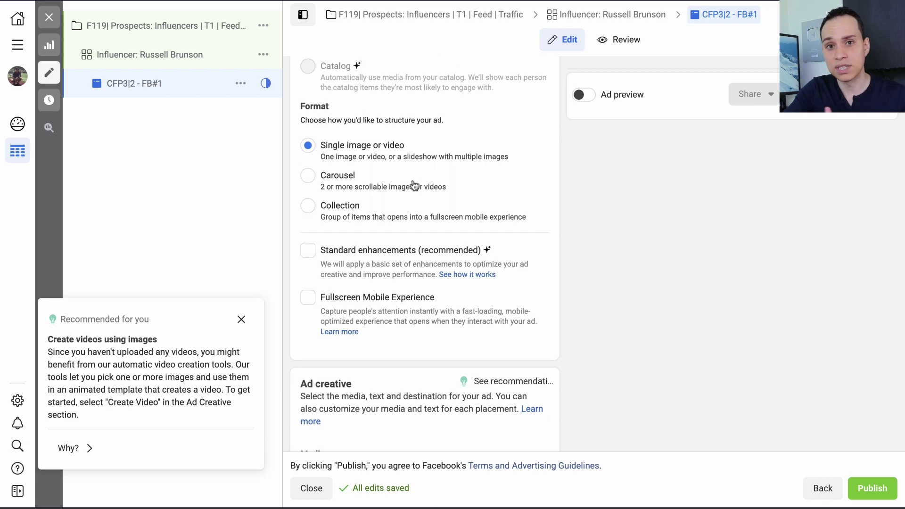
scroll(414, 185, "down", 3)
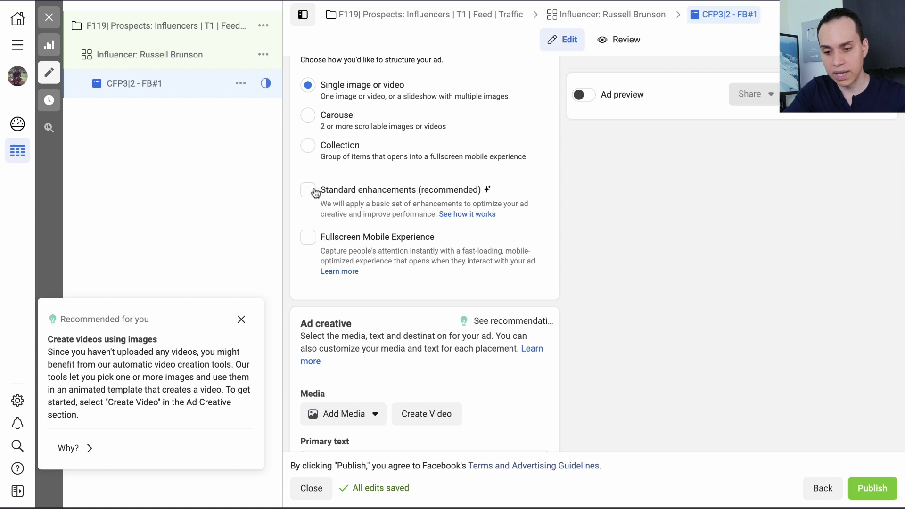
Turn on Standard enhancements for the ad
left_click(308, 191)
scroll(364, 210, "down", 1)
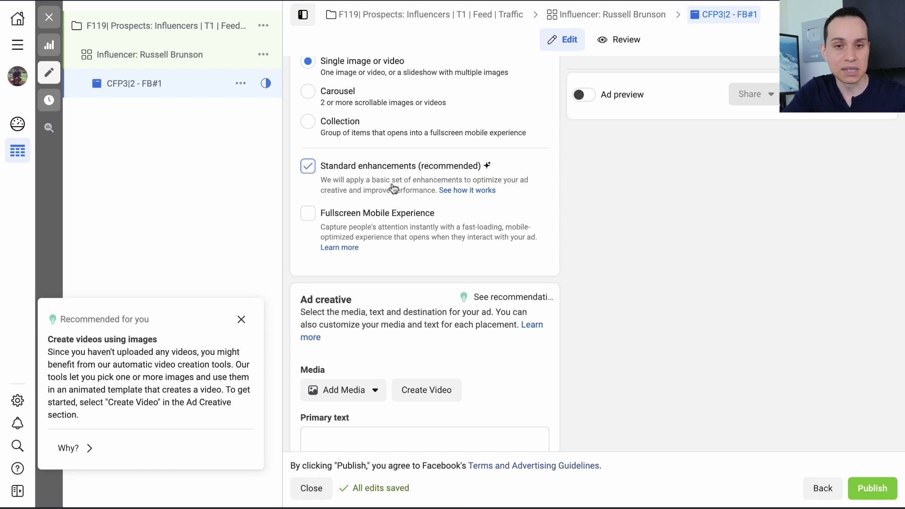
scroll(389, 188, "down", 5)
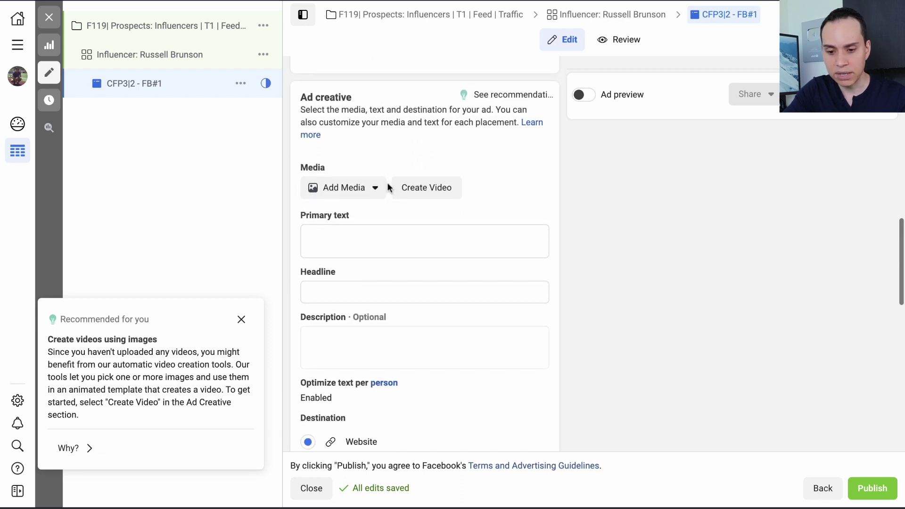
scroll(389, 187, "down", 1)
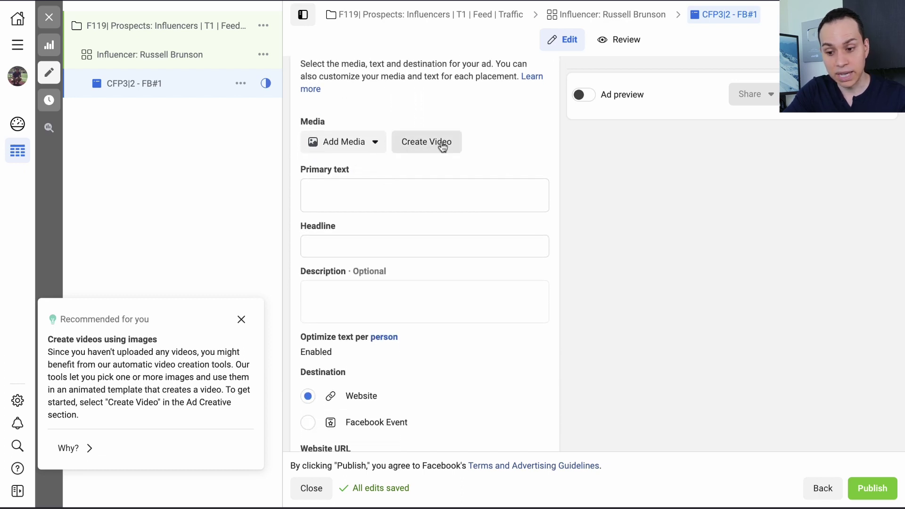
left_click(377, 146)
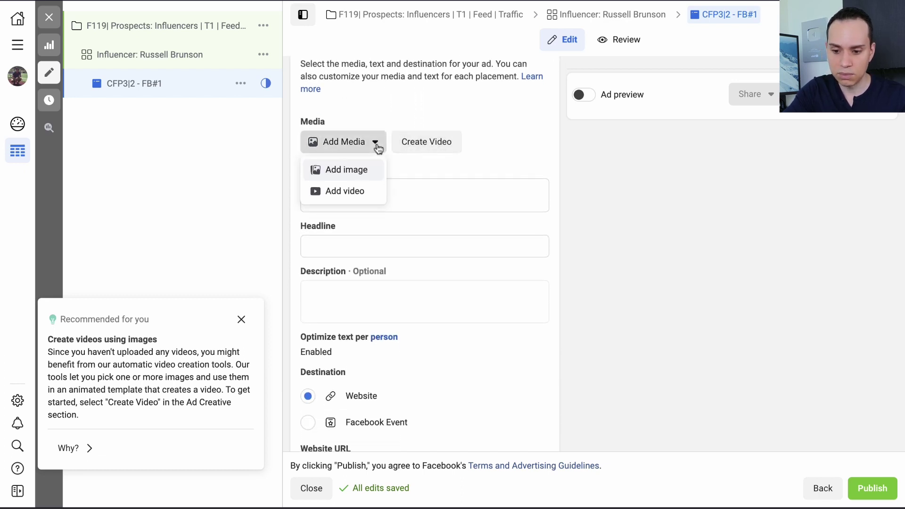
Add the 1500 × 1500 CFP32 account image as the ad's media and continue to cropping
left_click(348, 173)
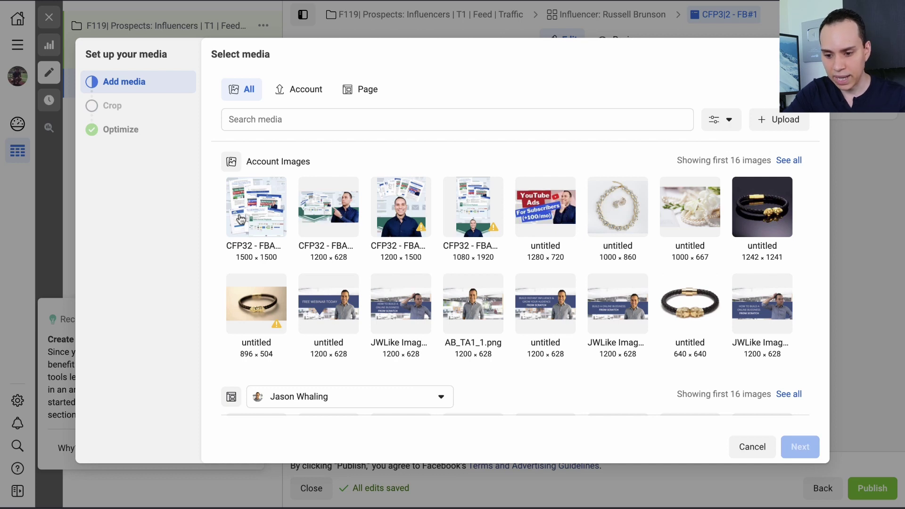
left_click(257, 217)
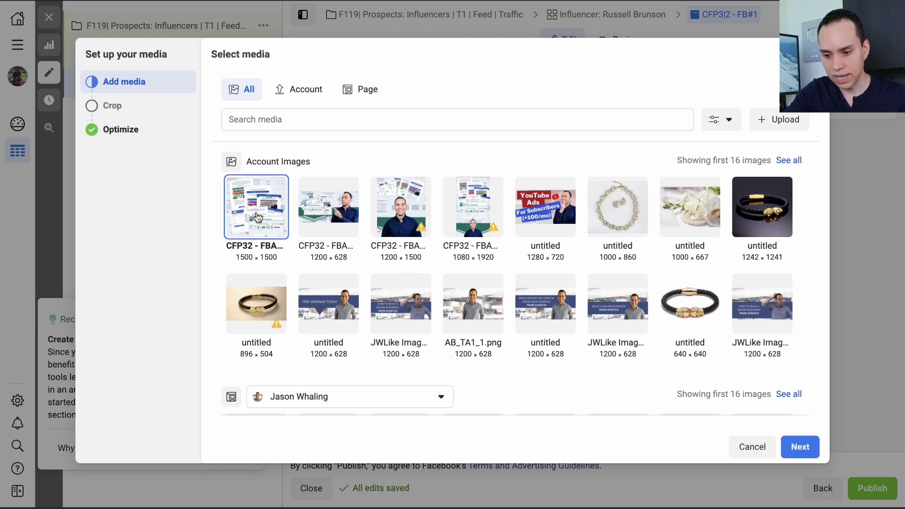
left_click(802, 448)
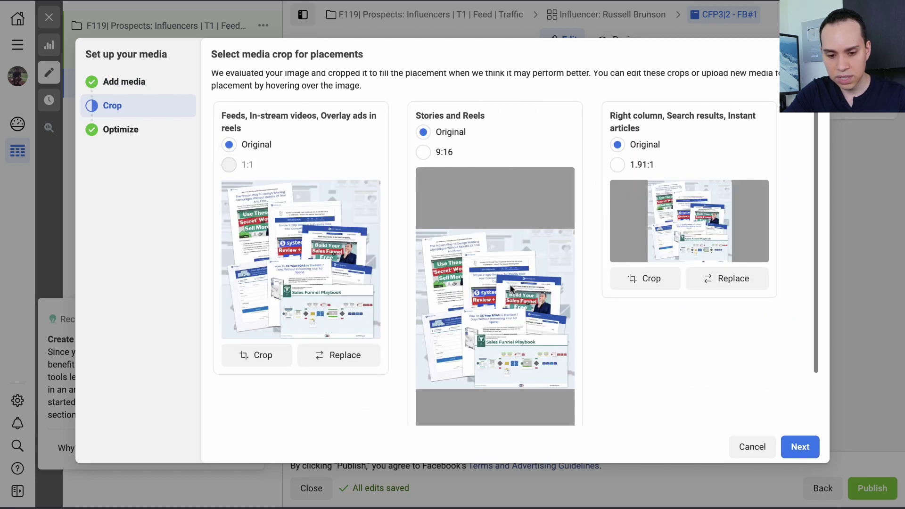
Replace the Stories and Reels image with the 1200 × 1500 image using a 9:16 crop
scroll(576, 421, "down", 2)
left_click(532, 408)
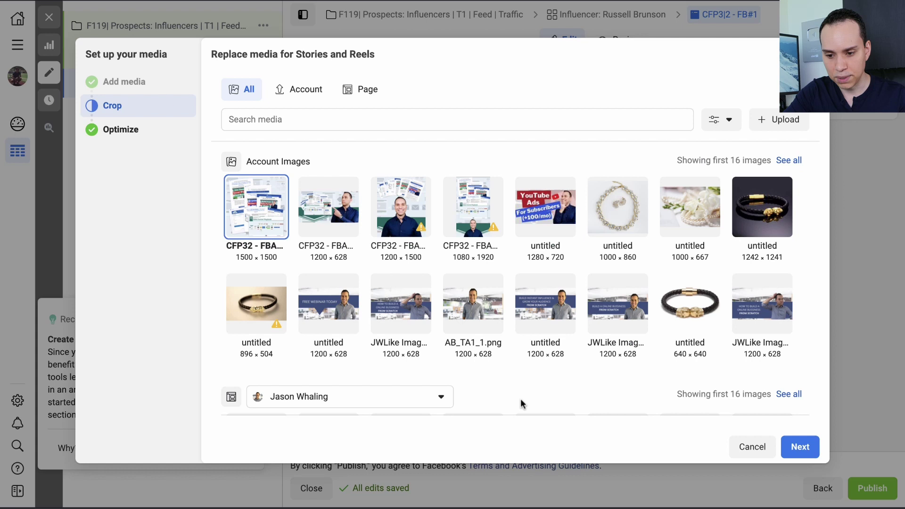
left_click(402, 217)
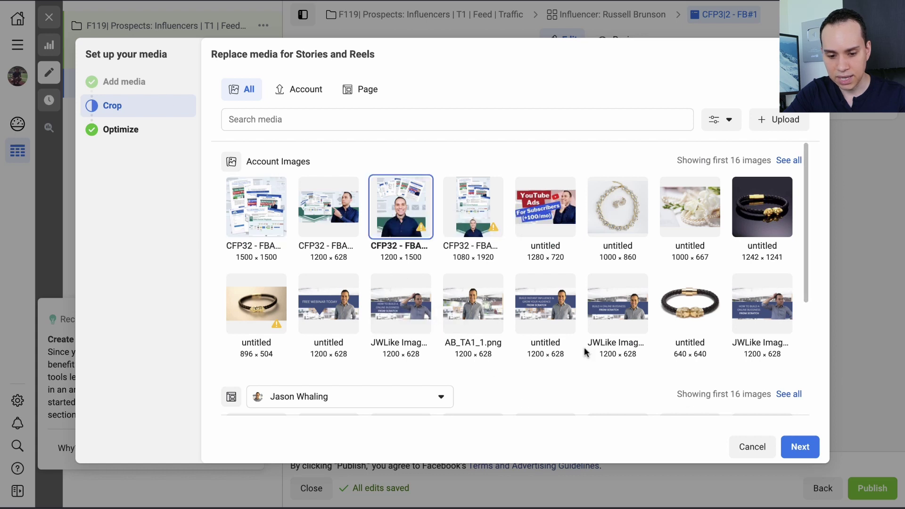
left_click(799, 449)
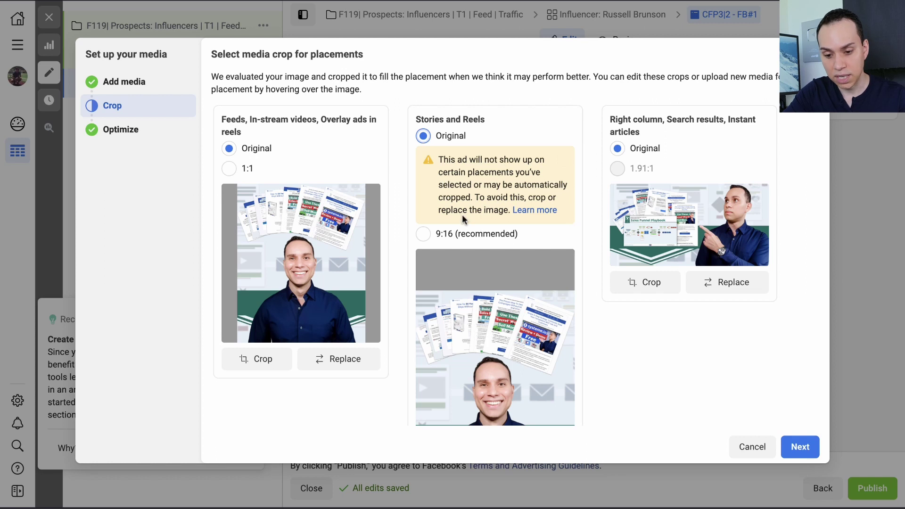
left_click(458, 236)
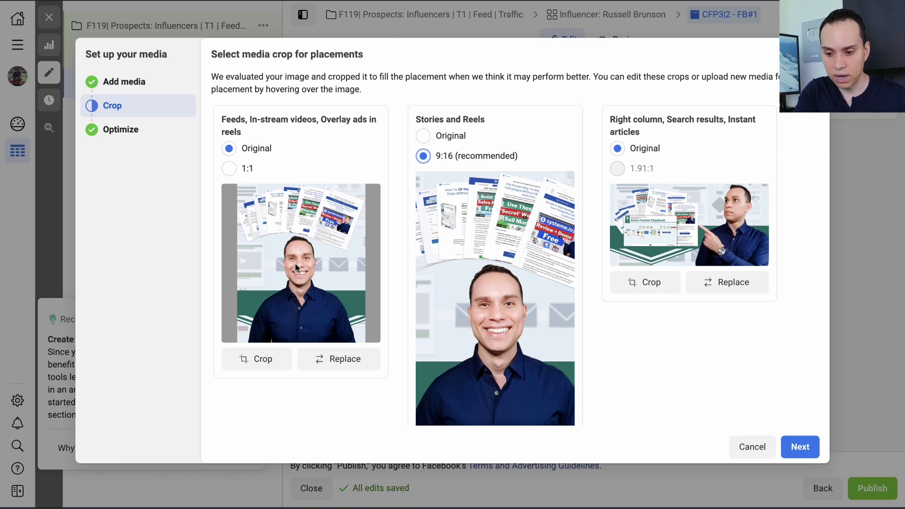
Replace the Feeds placement image with the collage image and proceed to optimization
left_click(336, 359)
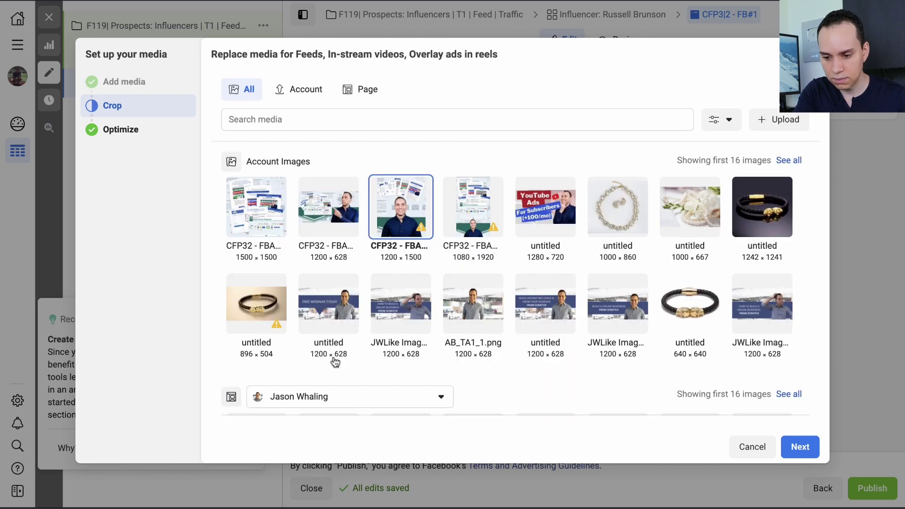
left_click(320, 216)
scroll(600, 321, "down", 1)
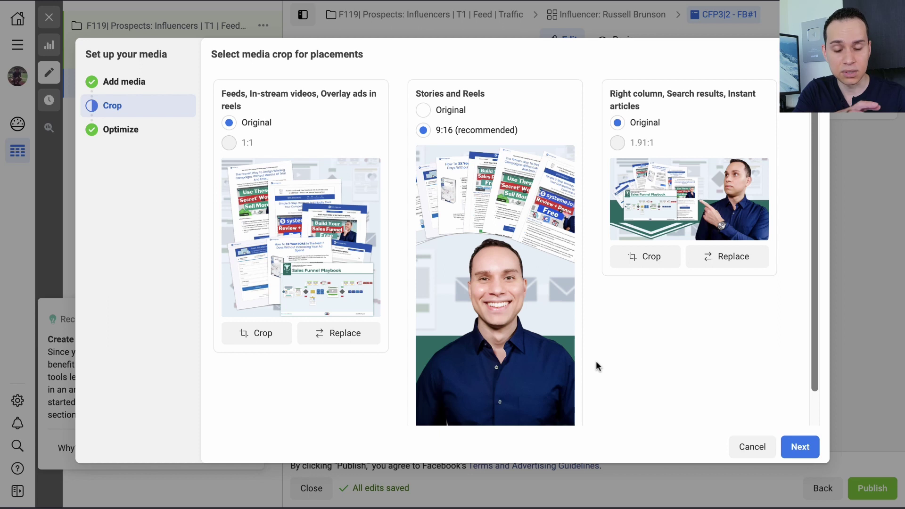
left_click(801, 448)
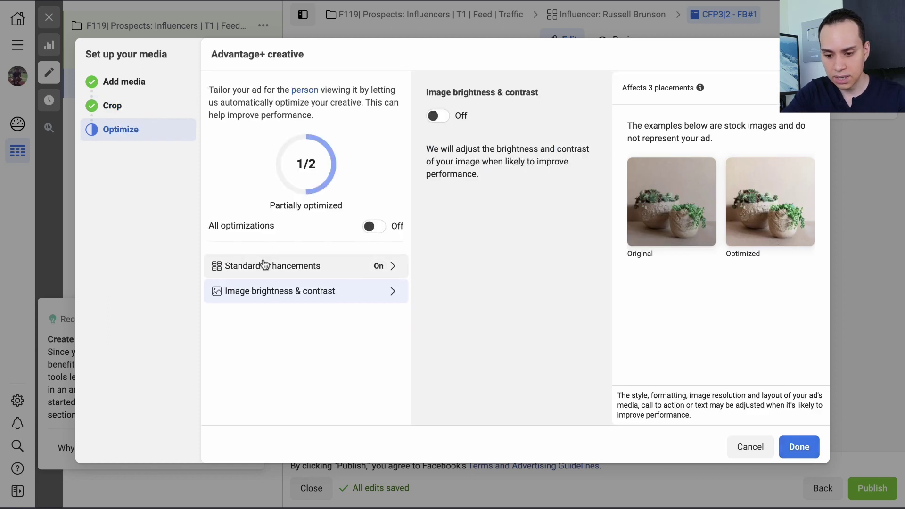
Switch all Advantage+ creative optimizations on and confirm the settings
left_click(366, 227)
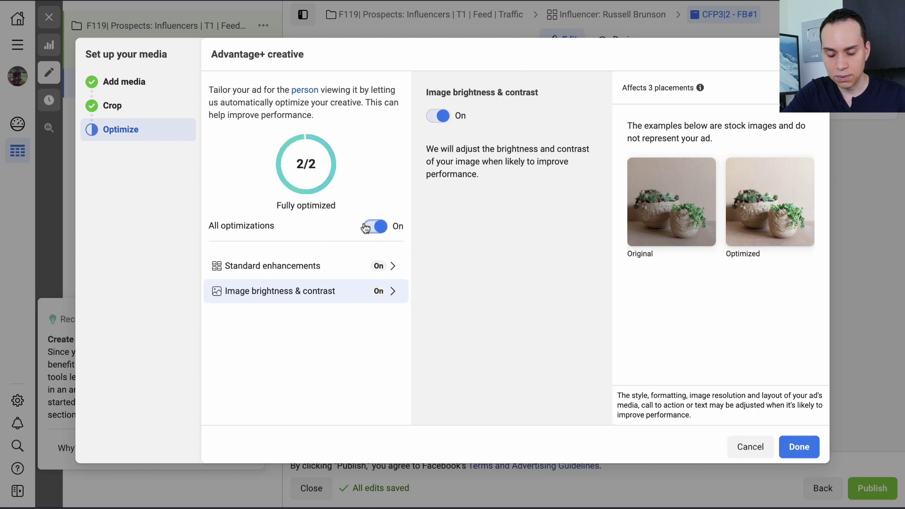
left_click(801, 447)
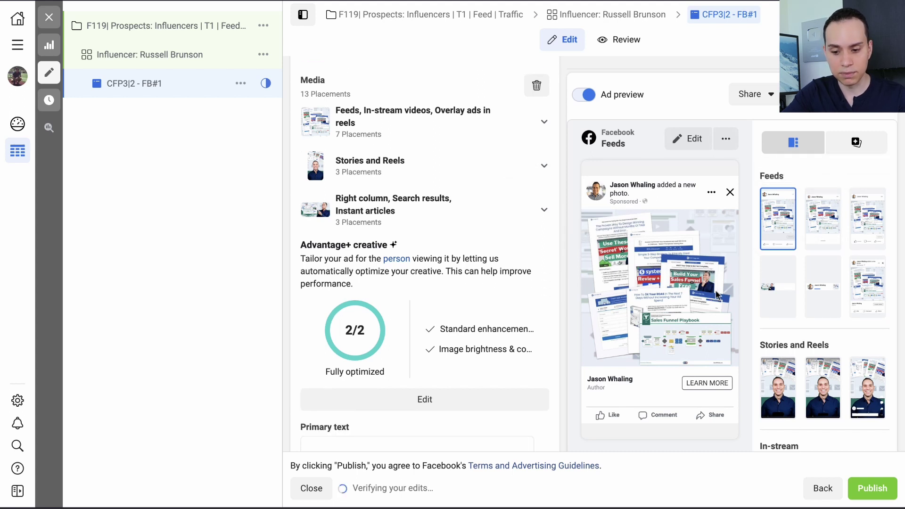
Copy the headline 'Proven Funnel Templates Free' from the ad copy document into the Headline field
scroll(411, 244, "down", 5)
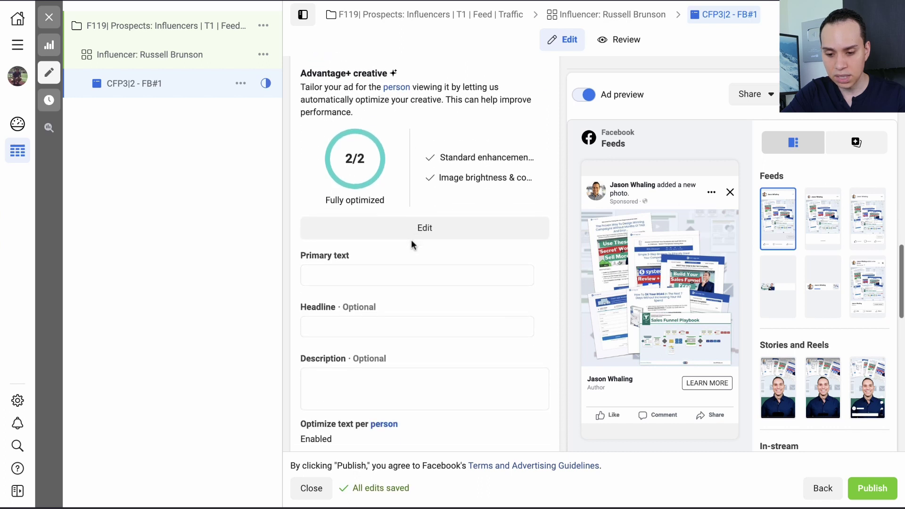
scroll(412, 243, "down", 2)
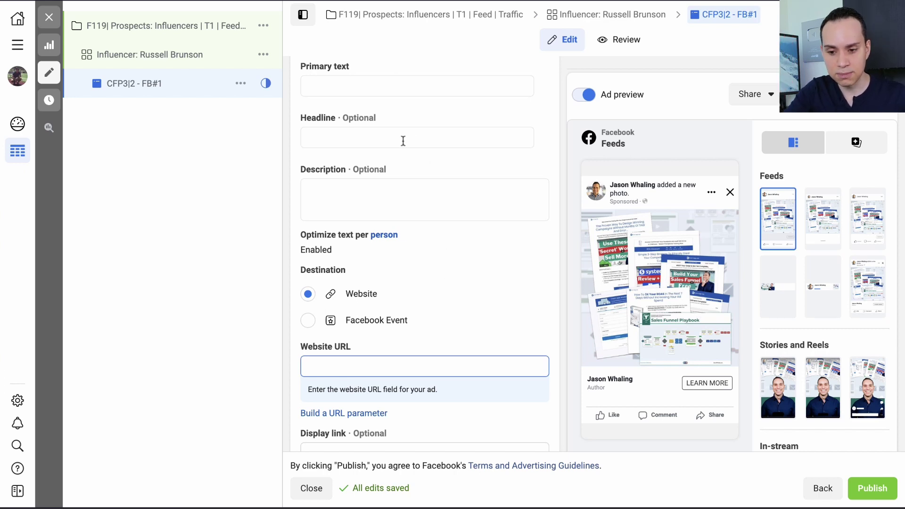
key("super+Tab")
left_click(249, 108)
left_click(371, 110, "shift")
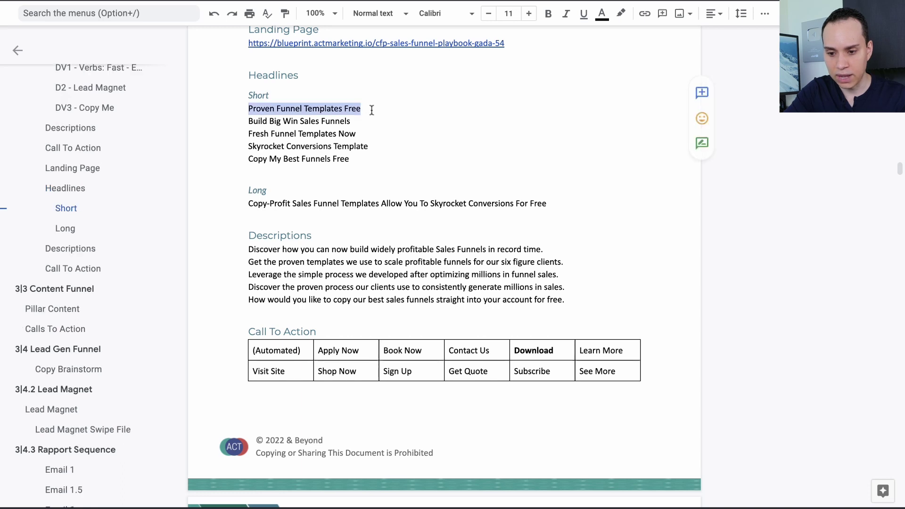
key("super+c")
key("super+Tab")
left_click(331, 137)
key("super+v")
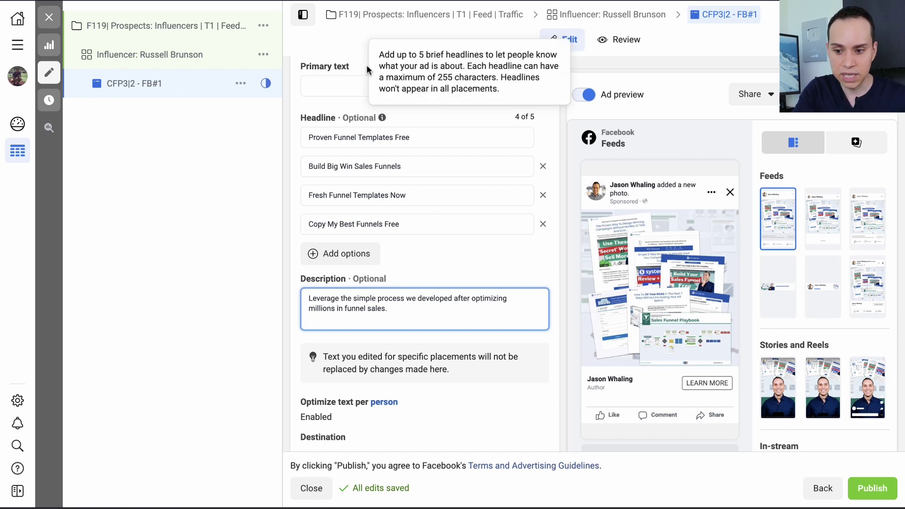
Focus the empty Primary text field to bring up text suggestions
left_click(329, 86)
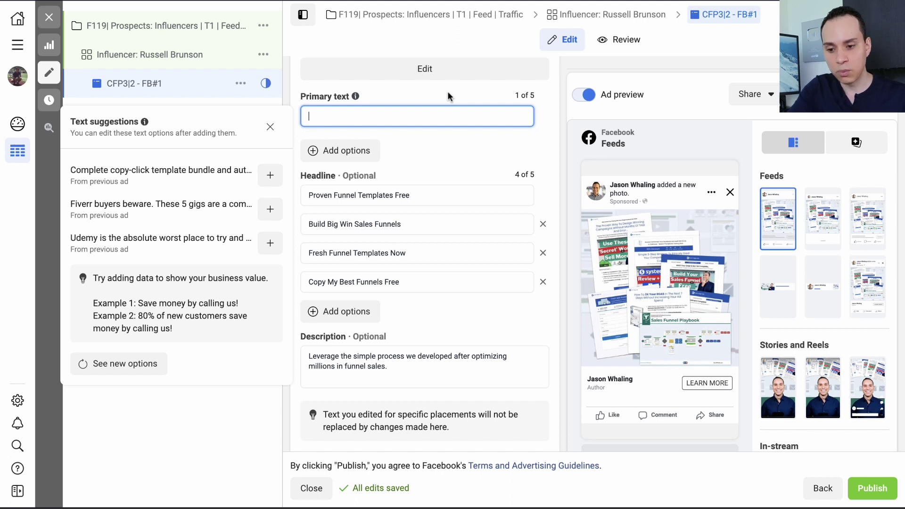
Paste the four-paragraph persuasive-writing copy into Primary text and finish editing
key("Return")
key("Return")
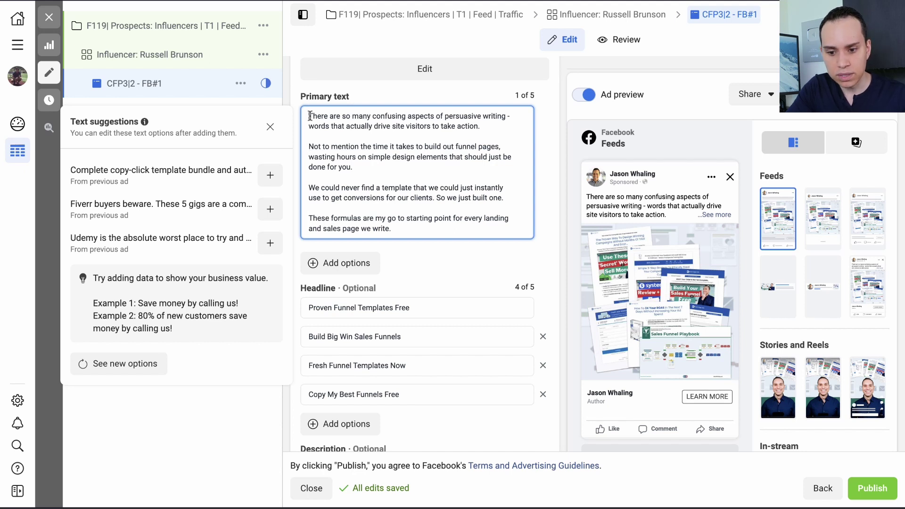
left_click_drag(309, 116, 491, 133)
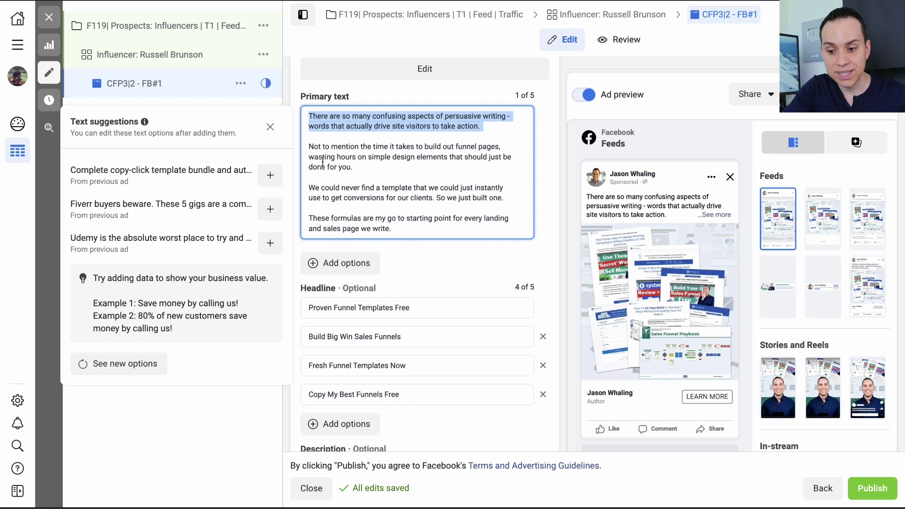
left_click(307, 149)
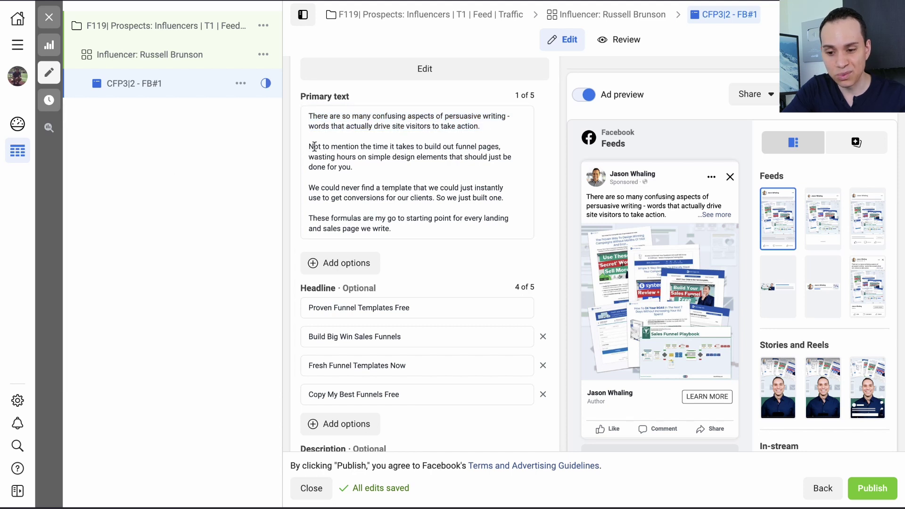
left_click(364, 166)
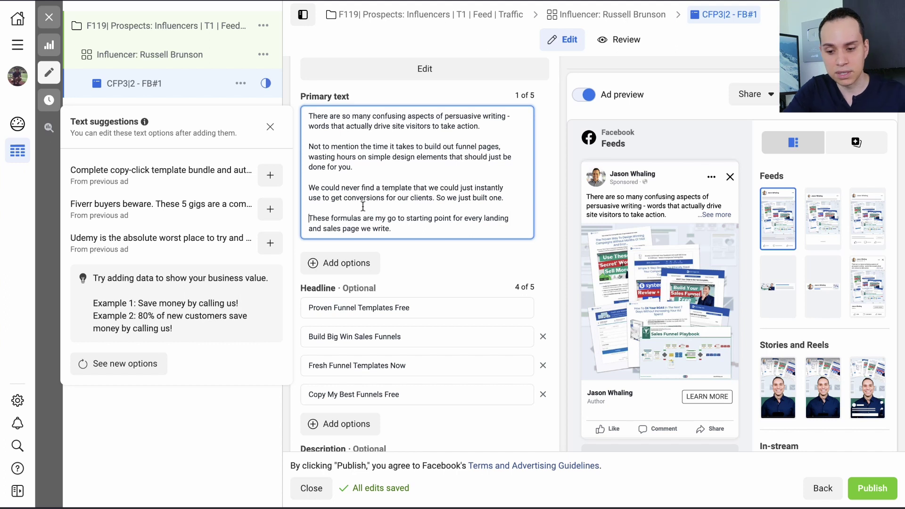
left_click(543, 217)
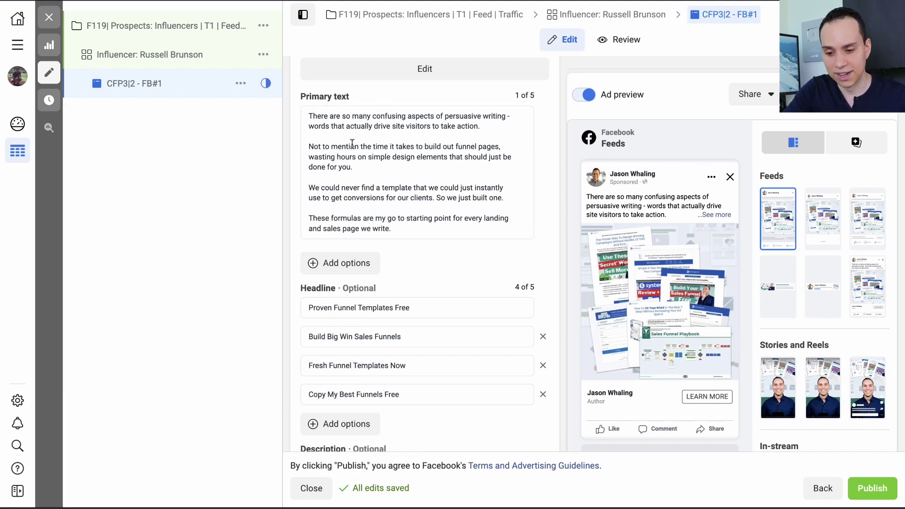
scroll(448, 161, "down", 1)
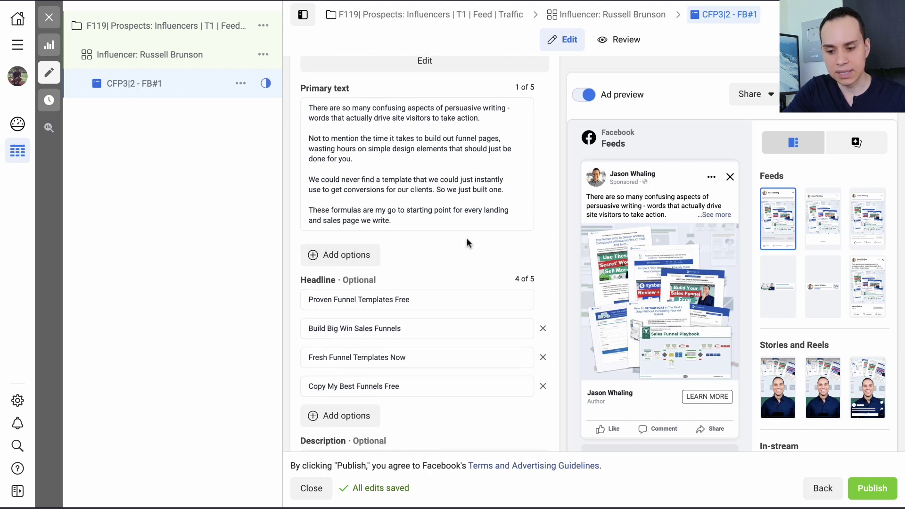
scroll(570, 205, "down", 3)
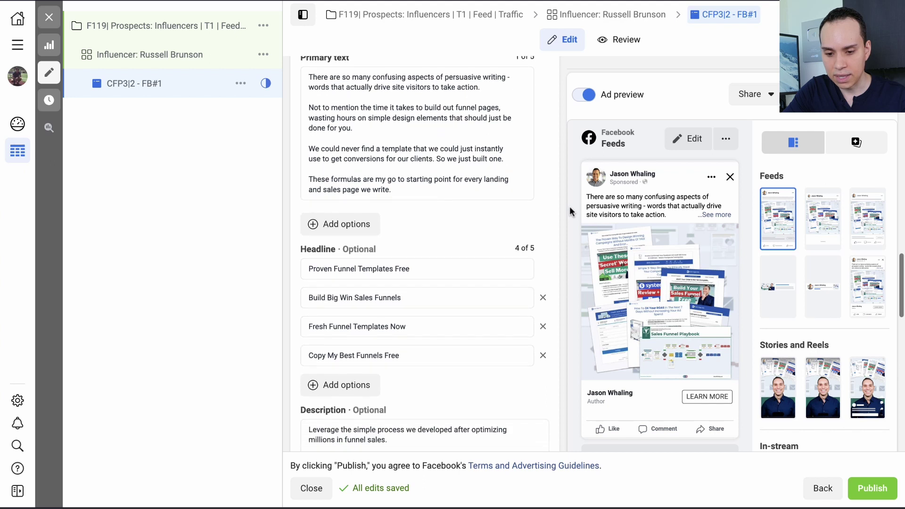
scroll(482, 203, "down", 4)
scroll(481, 208, "down", 5)
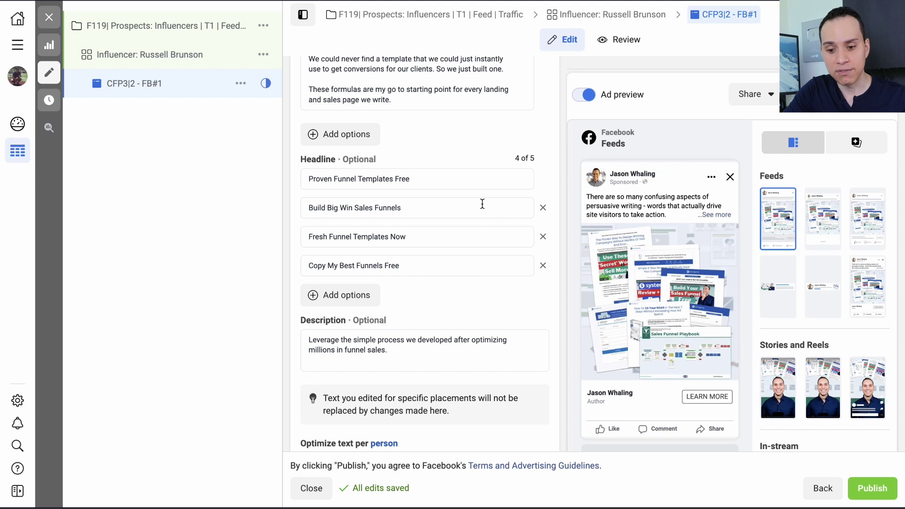
scroll(482, 203, "down", 20)
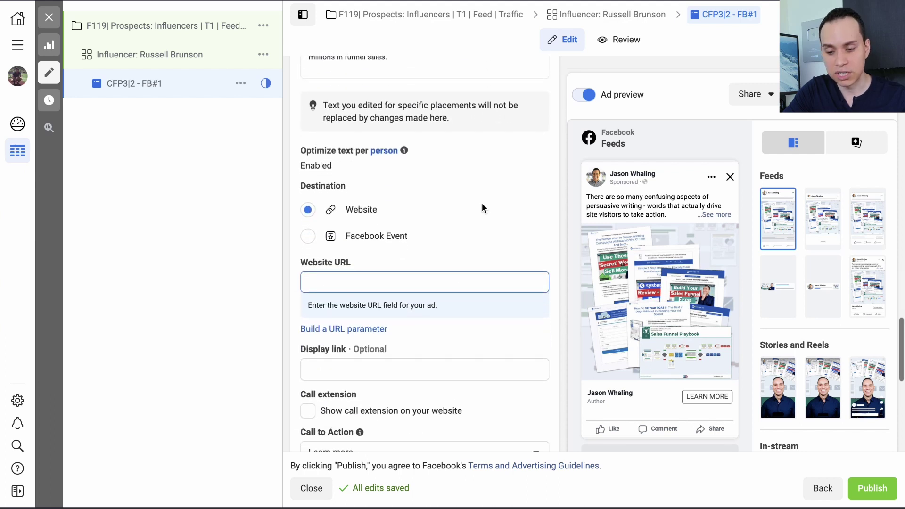
scroll(483, 206, "down", 3)
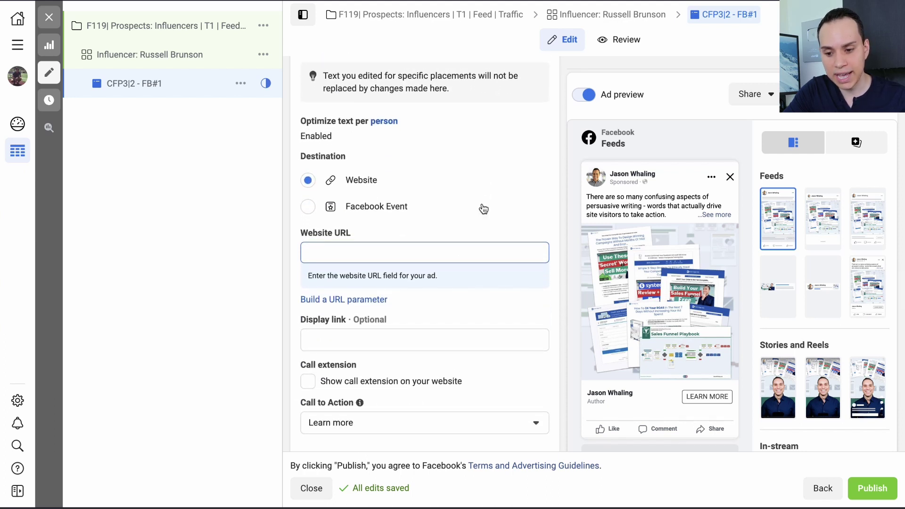
scroll(482, 208, "down", 6)
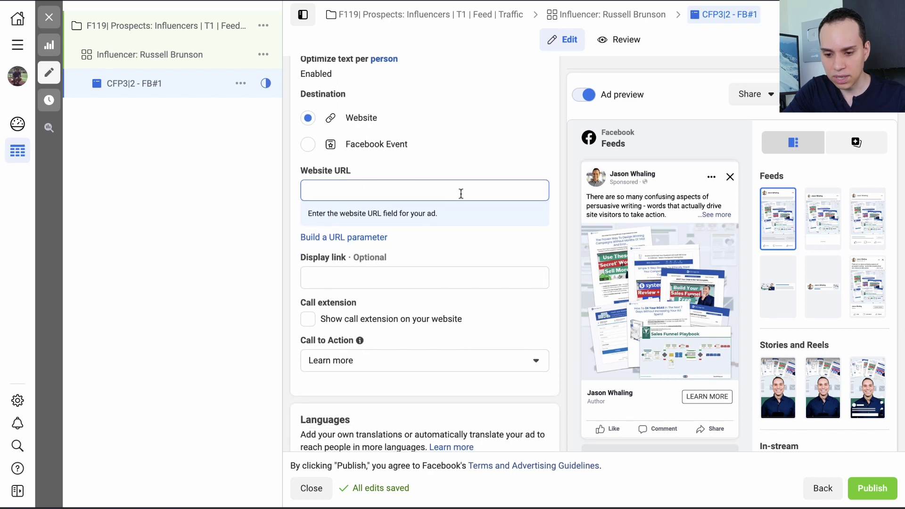
key("ctrl+v")
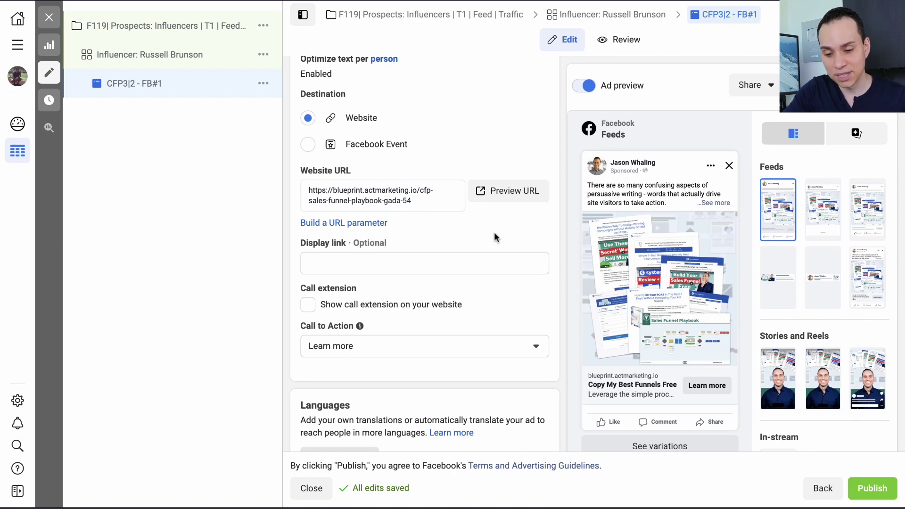
scroll(547, 217, "down", 1)
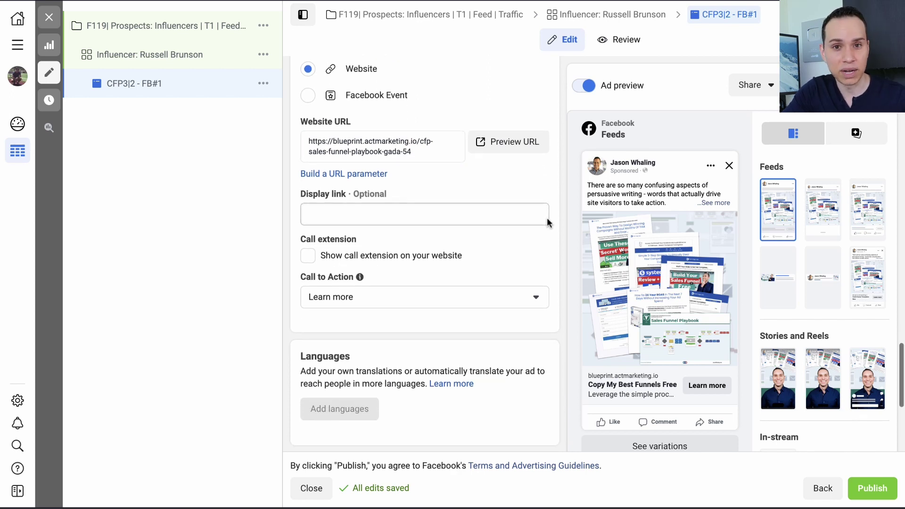
scroll(547, 217, "down", 2)
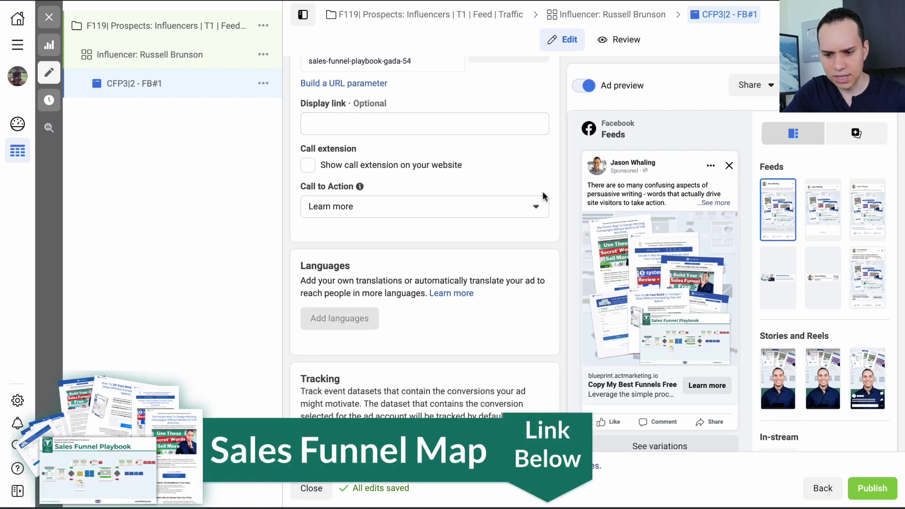
Change the ad's call-to-action button from Learn more to Download
left_click(537, 207)
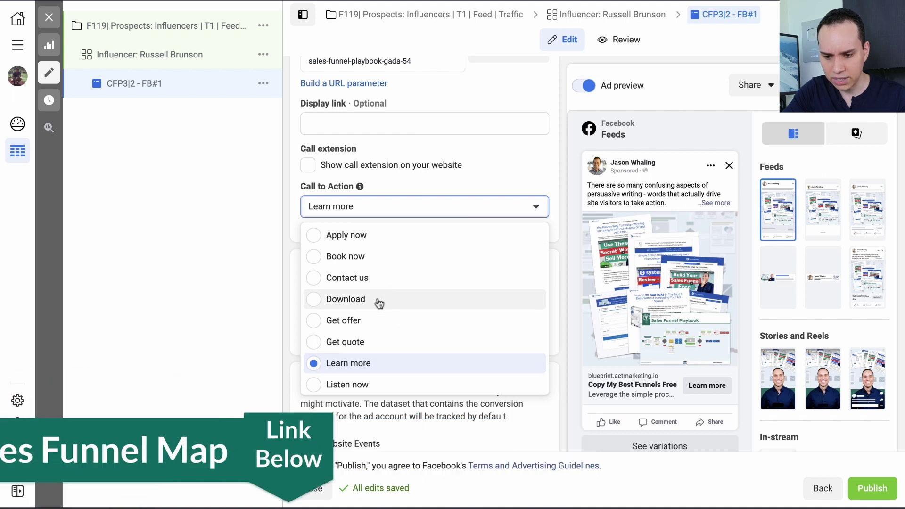
left_click(389, 298)
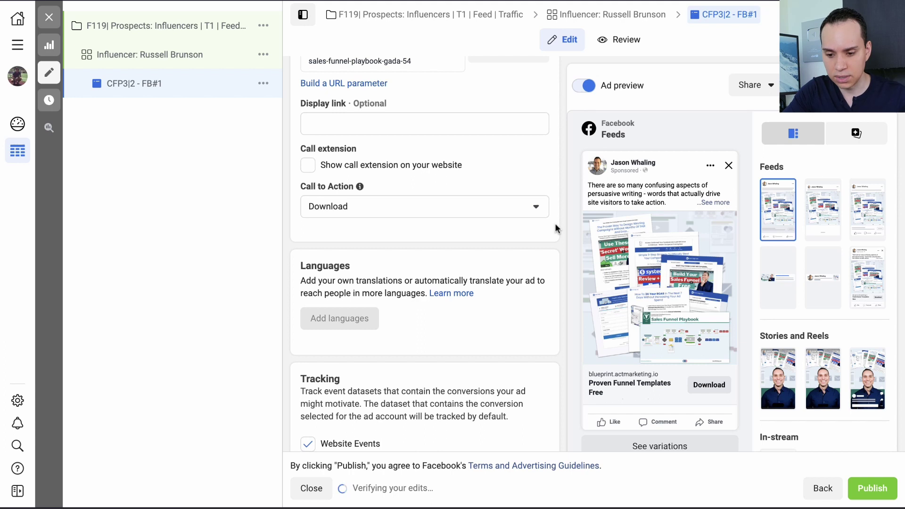
scroll(556, 228, "down", 4)
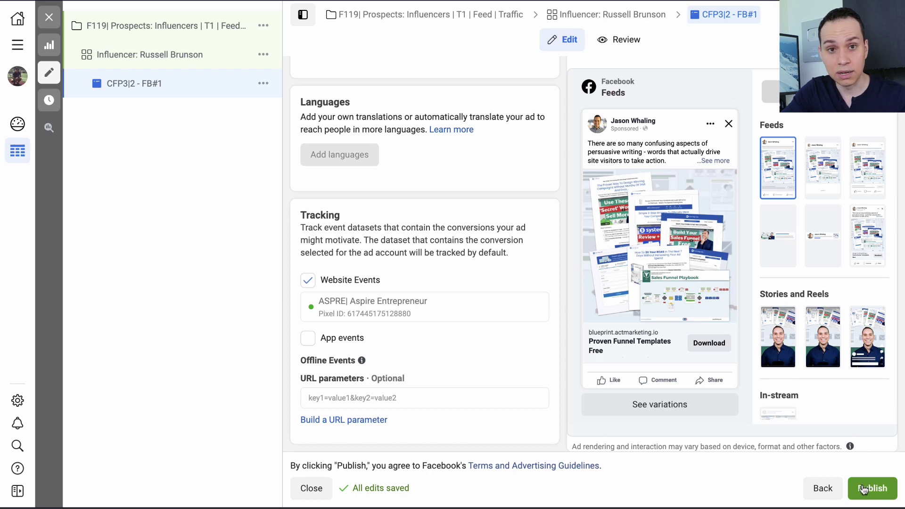
Publish the ad with its Download button and Proven Funnel Templates Free headline
left_click(864, 490)
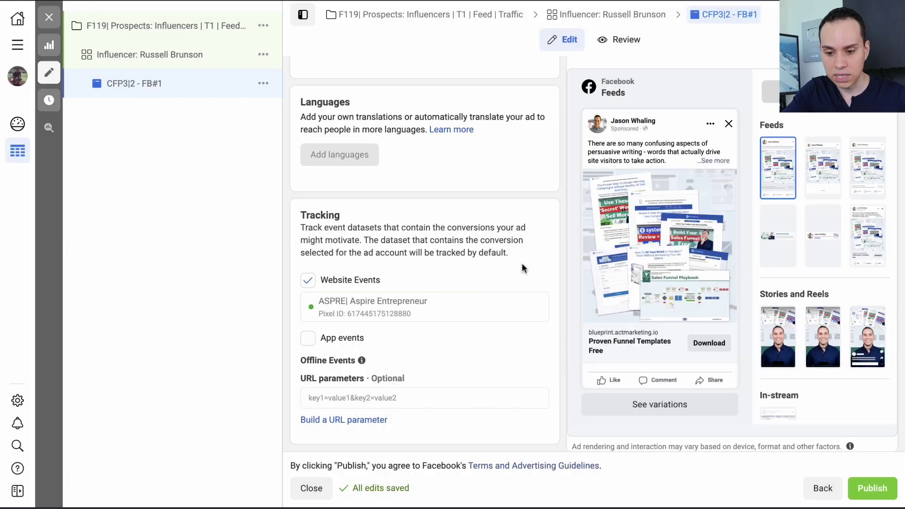